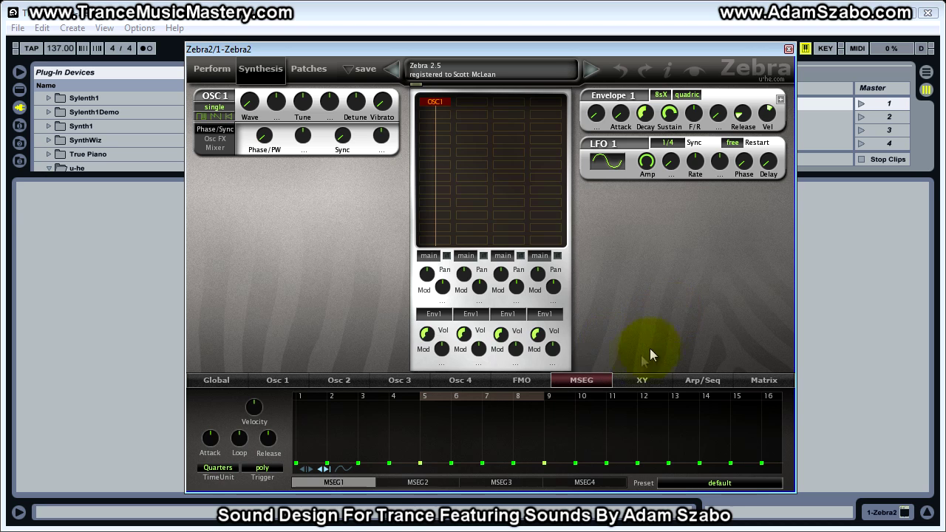
Show the Global settings page and move the Zebra2 window to a new place on the screen
left_click(216, 380)
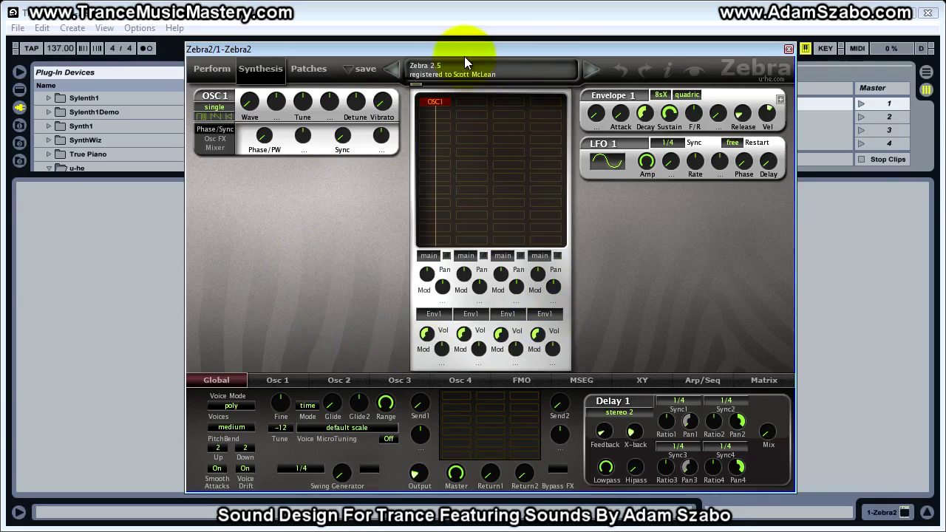
left_click_drag(462, 48, 553, 40)
left_click_drag(380, 42, 322, 59)
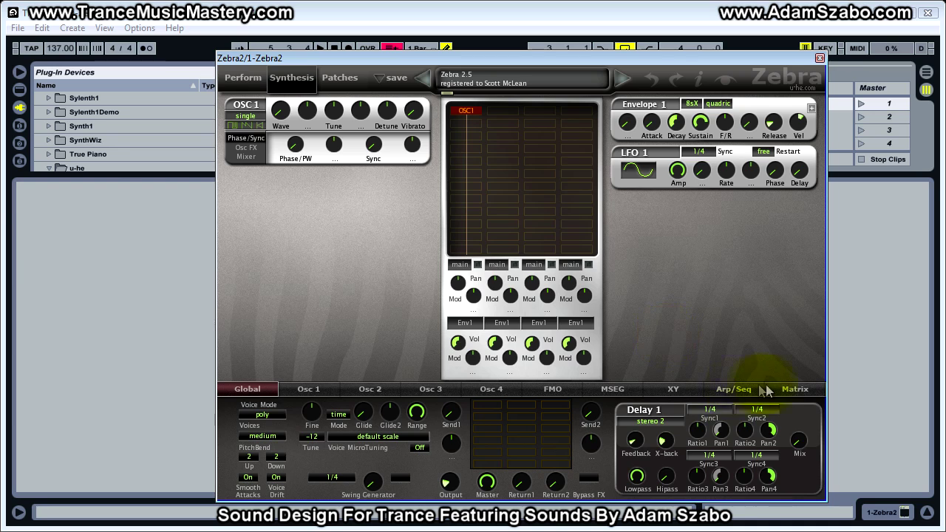
Look through the four multi-stage envelopes MSEG1 to MSEG4 and return to MSEG1
left_click(606, 391)
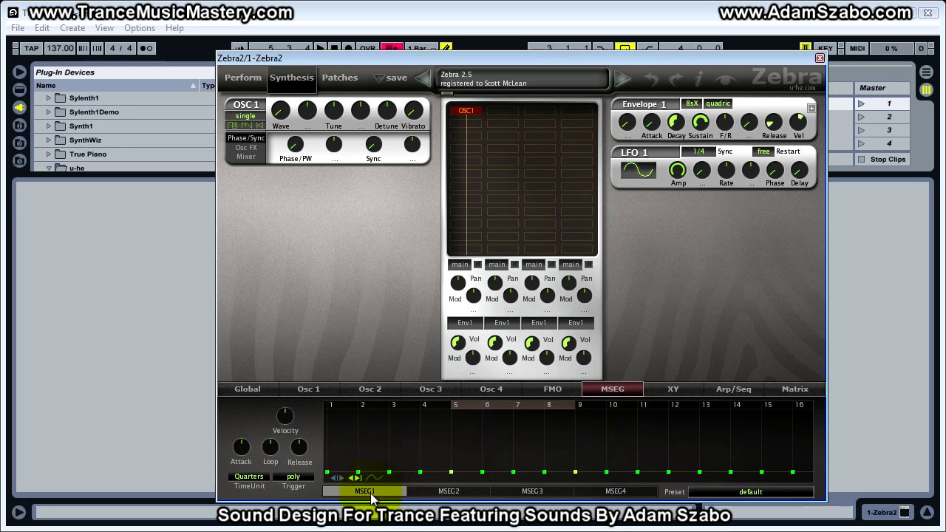
left_click(432, 491)
left_click(534, 493)
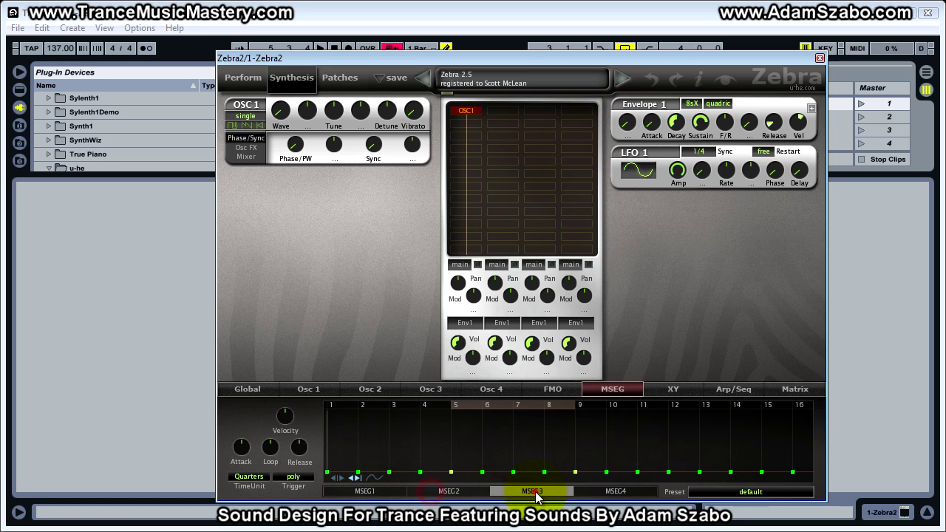
left_click(615, 491)
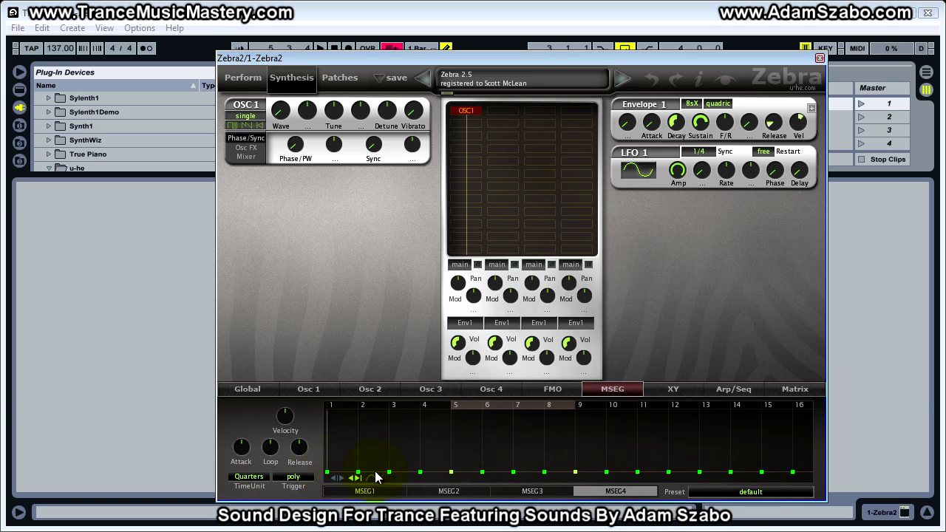
left_click(362, 491)
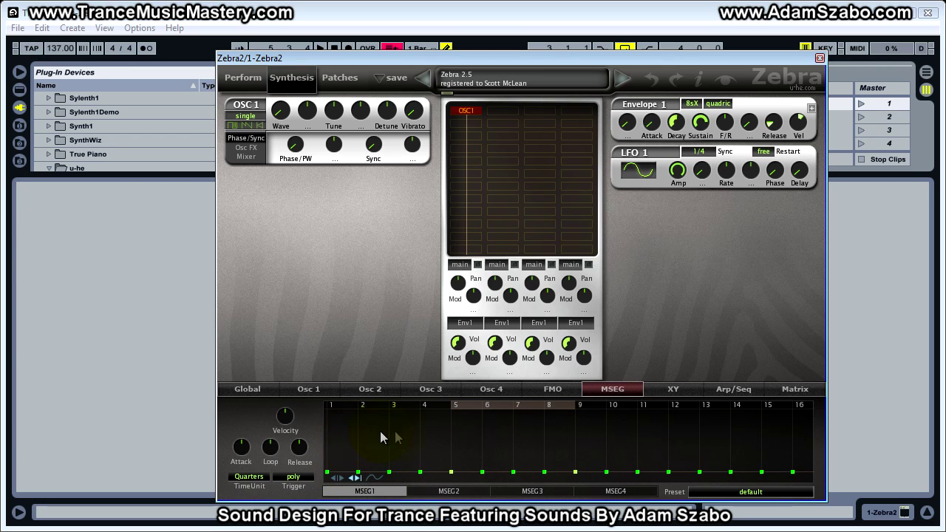
Shape the MSEG1 curve with a near-maximum peak at point 2 and a level plateau just under half height at points 3 and 4
left_click_drag(358, 472, 359, 411)
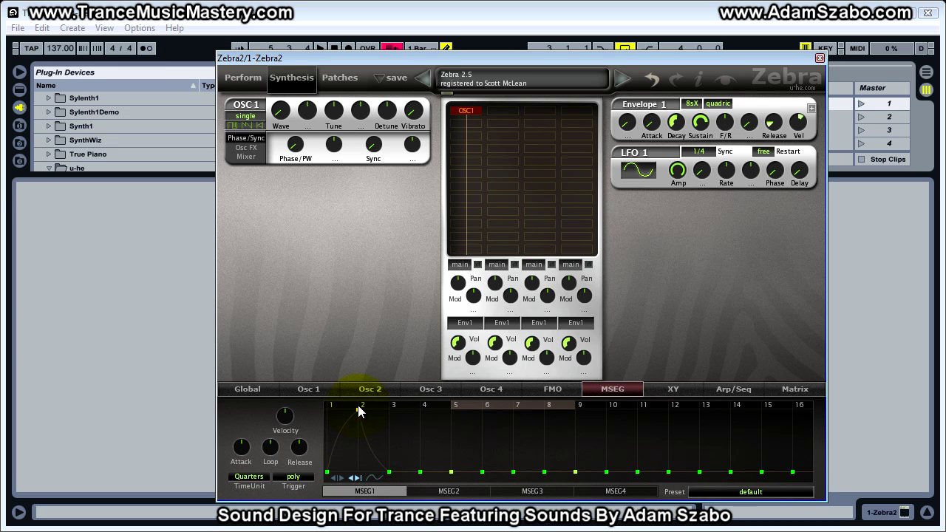
left_click(344, 448)
left_click_drag(339, 470, 367, 447)
left_click_drag(354, 501, 371, 445)
double_click(373, 443)
mouse_move(371, 445)
left_mouse_down()
mouse_move(366, 468)
mouse_move(373, 449)
mouse_move(469, 442)
mouse_move(306, 446)
mouse_move(378, 448)
mouse_move(378, 380)
mouse_move(377, 485)
mouse_move(382, 379)
mouse_move(375, 481)
mouse_move(373, 395)
mouse_move(368, 464)
mouse_move(389, 436)
mouse_move(363, 431)
left_mouse_up()
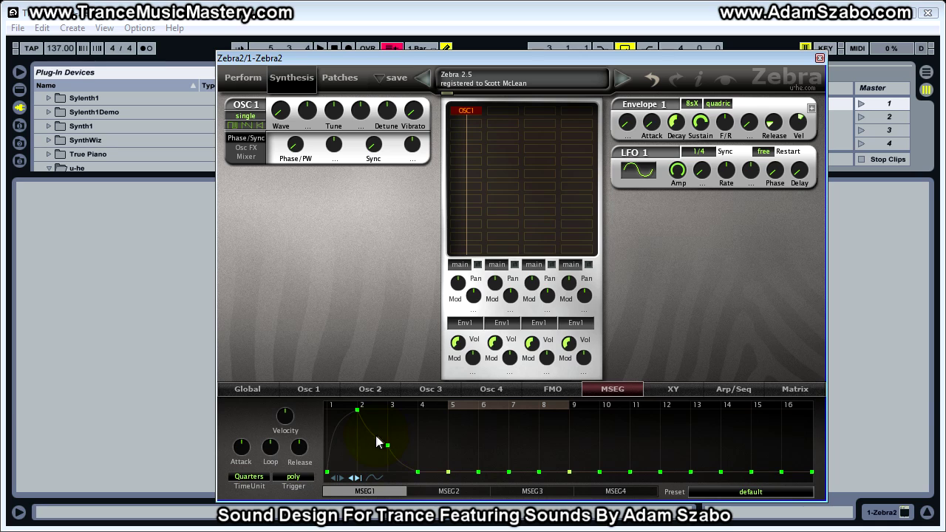
left_click_drag(417, 471, 421, 441)
Set the MSEG1 loop start at point 3 and the loop end at point 4
right_click(390, 449)
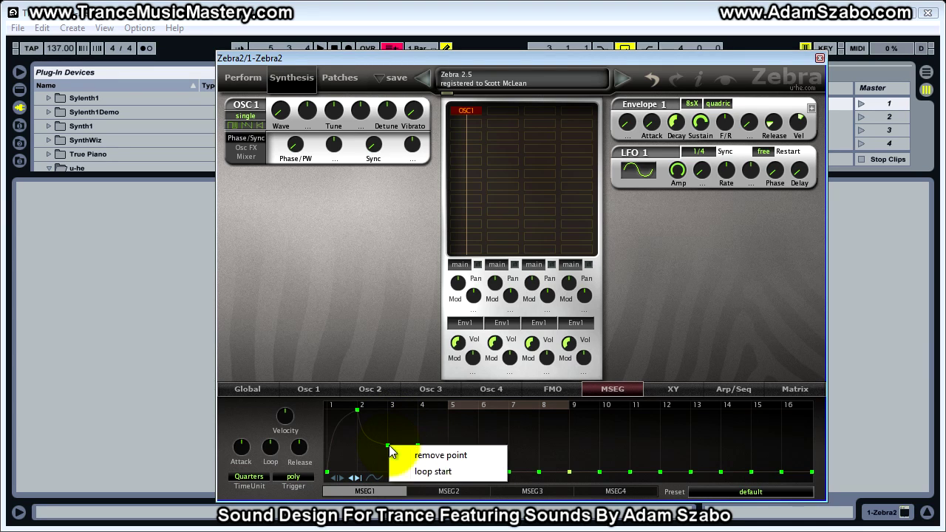
left_click(415, 473)
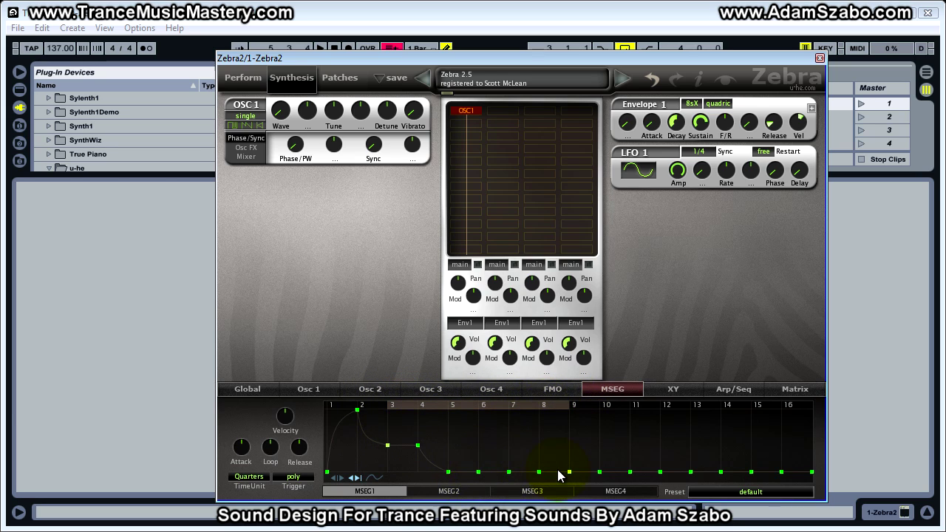
right_click(418, 447)
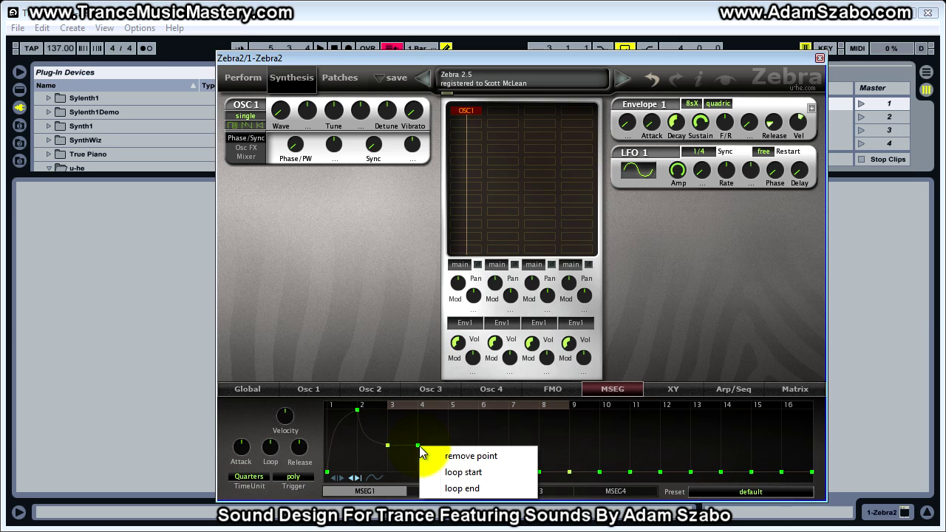
left_click(456, 489)
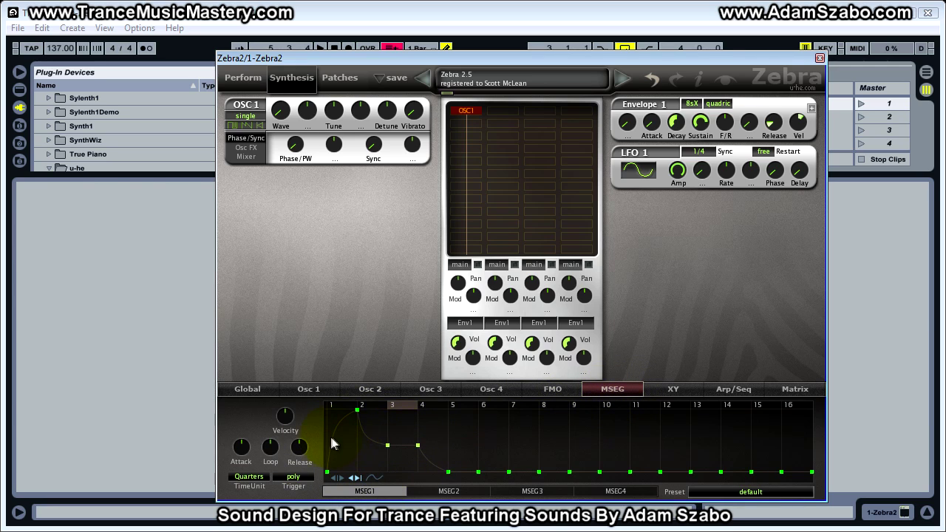
Assign MSEG1 as the tune modulation source of Oscillator 1 with a modulation depth of 12.00
left_click(346, 111)
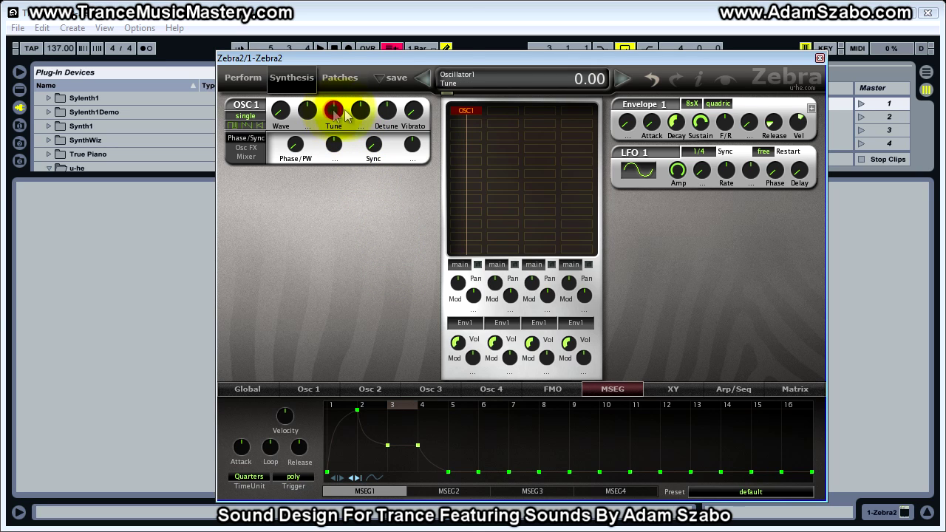
left_click(359, 110)
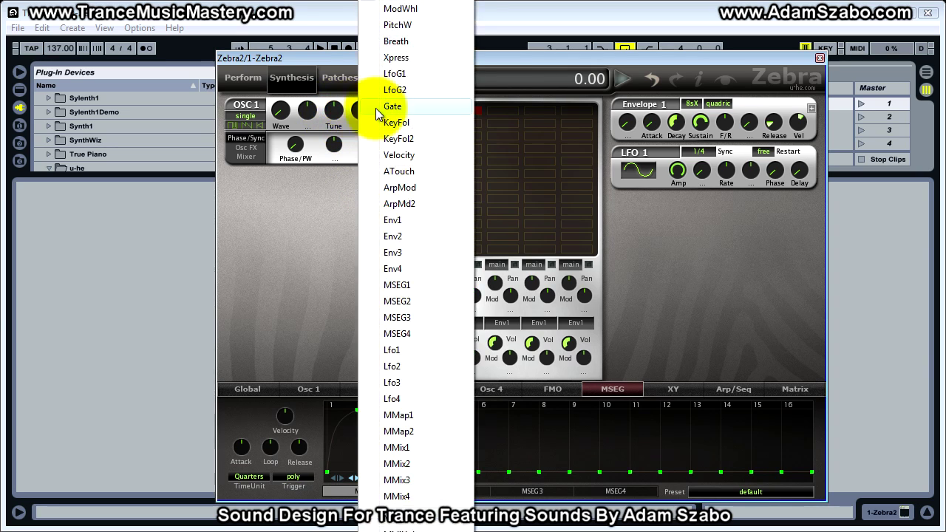
left_click(406, 284)
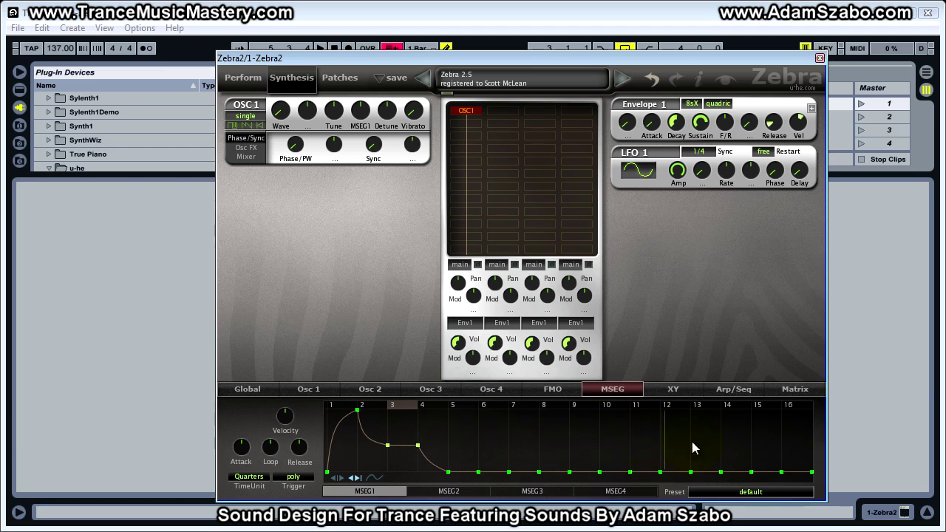
left_click(363, 112)
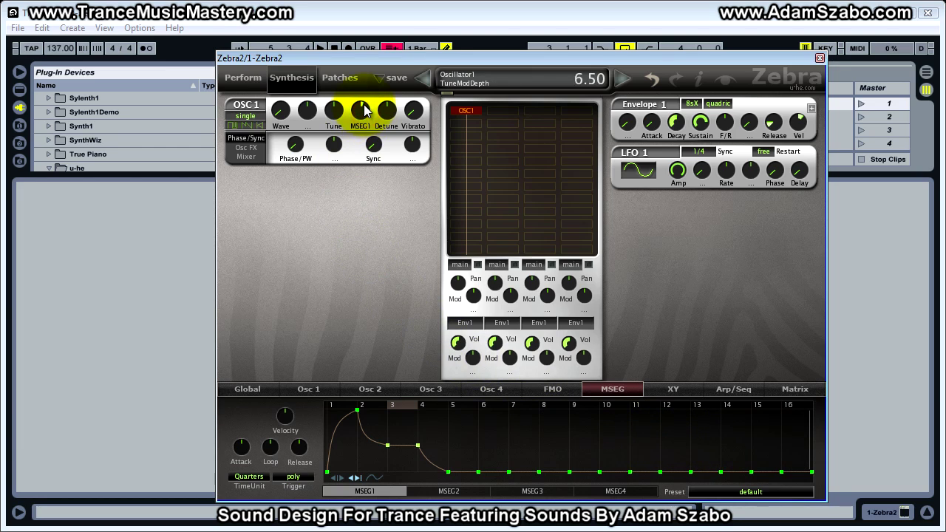
left_click_drag(364, 99, 358, 127)
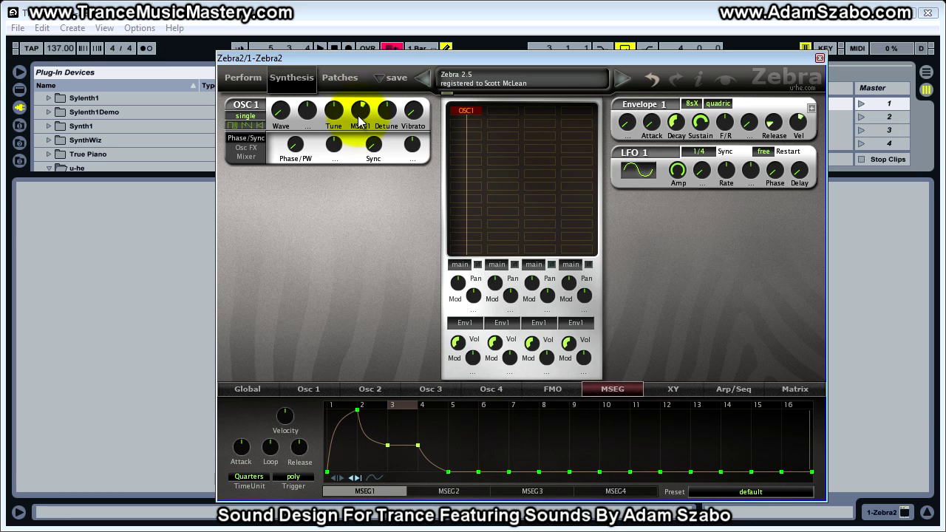
left_click(360, 112)
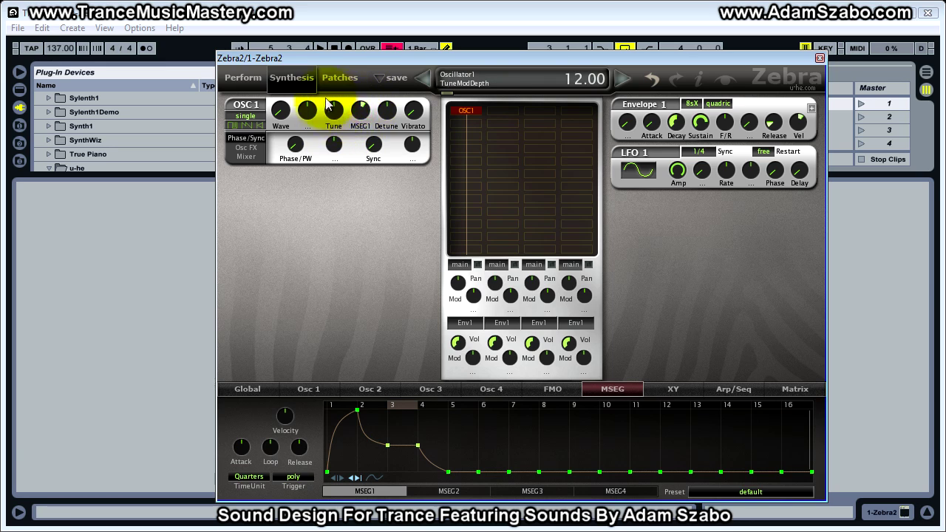
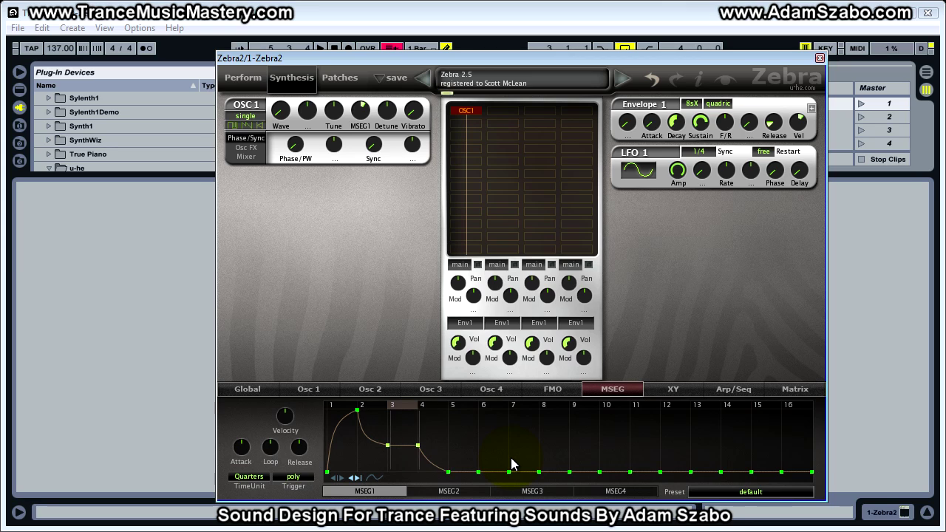
Lengthen Envelope 1's release and stretch the MSEG1 release segment so it ends at position 8
left_click(774, 123)
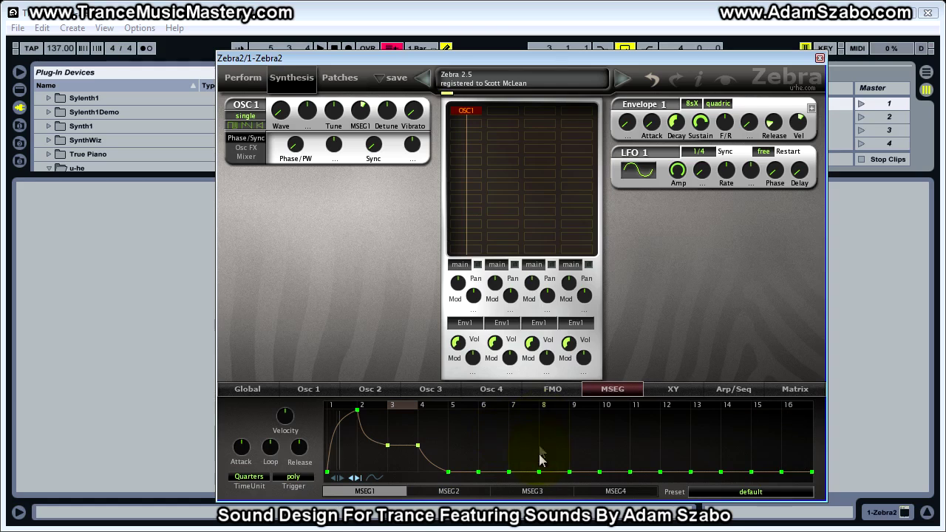
left_click_drag(778, 126, 771, 80)
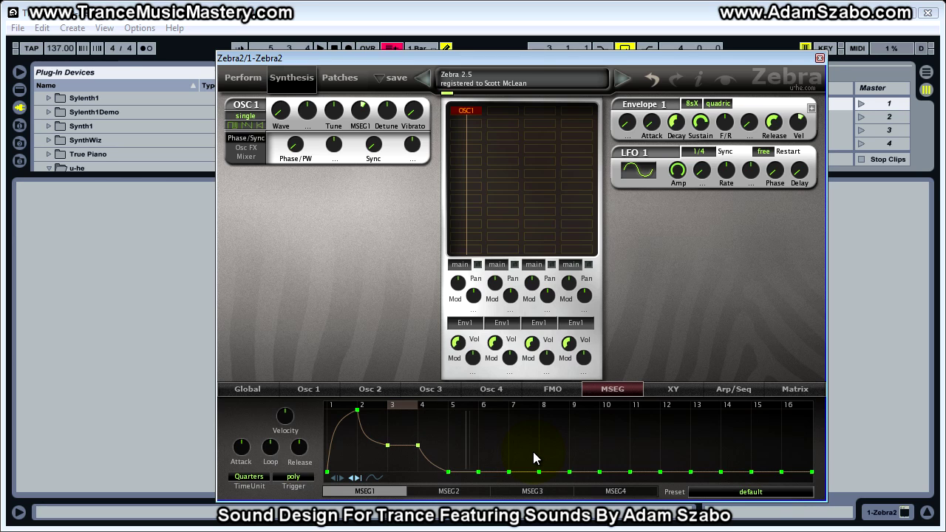
left_click_drag(447, 473, 540, 473)
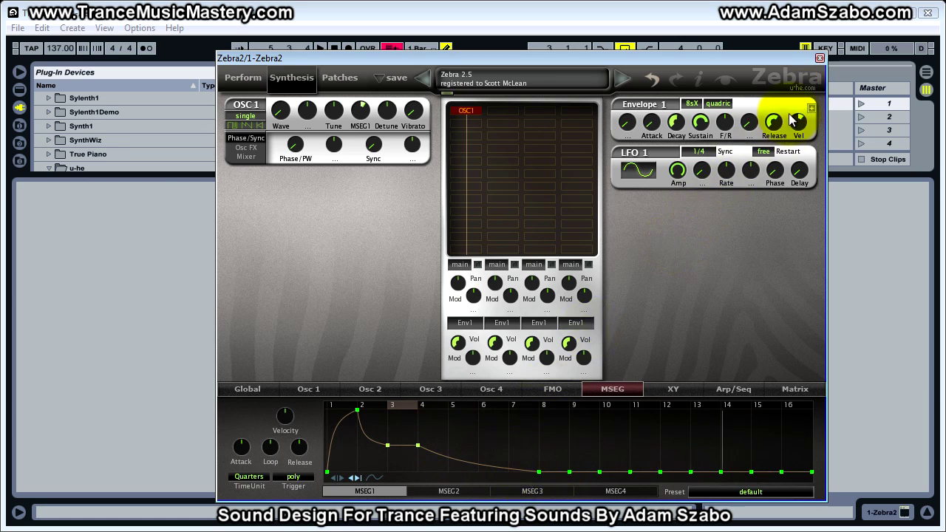
left_click_drag(778, 128, 777, 171)
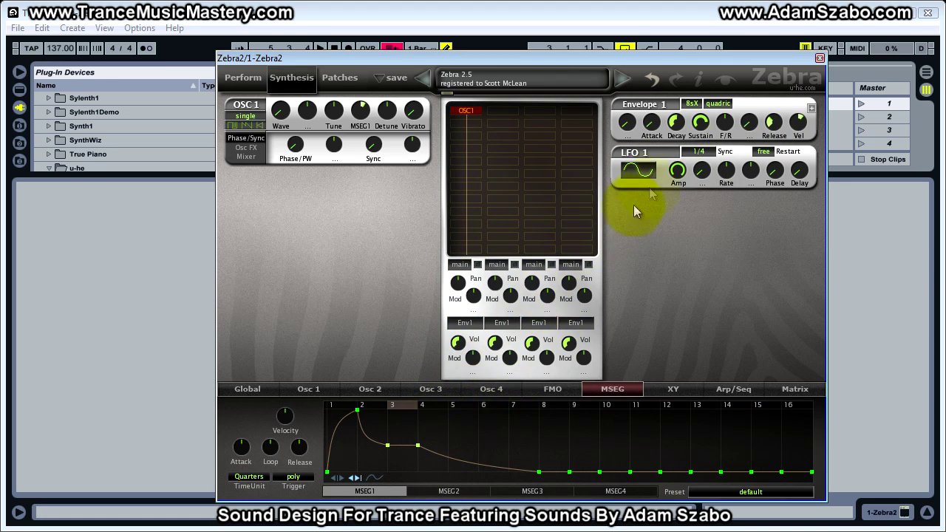
Set Envelope 1's decay and release to 0.00 and its sustain to maximum
left_click_drag(681, 126, 675, 254)
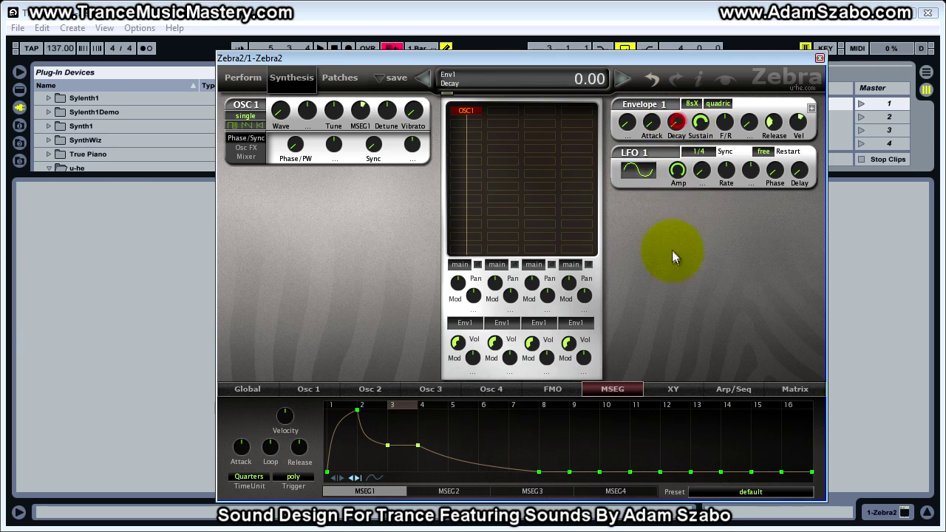
left_click_drag(771, 123, 778, 243)
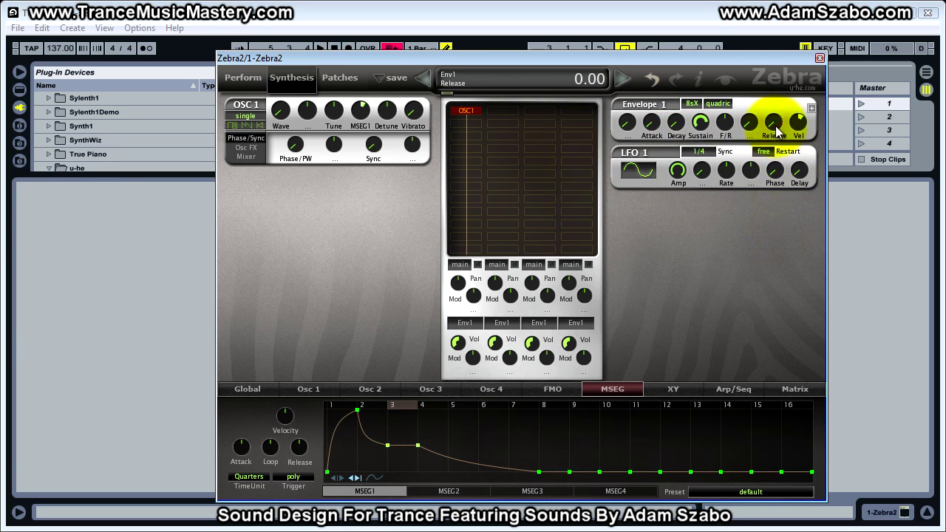
left_click_drag(700, 122, 697, 16)
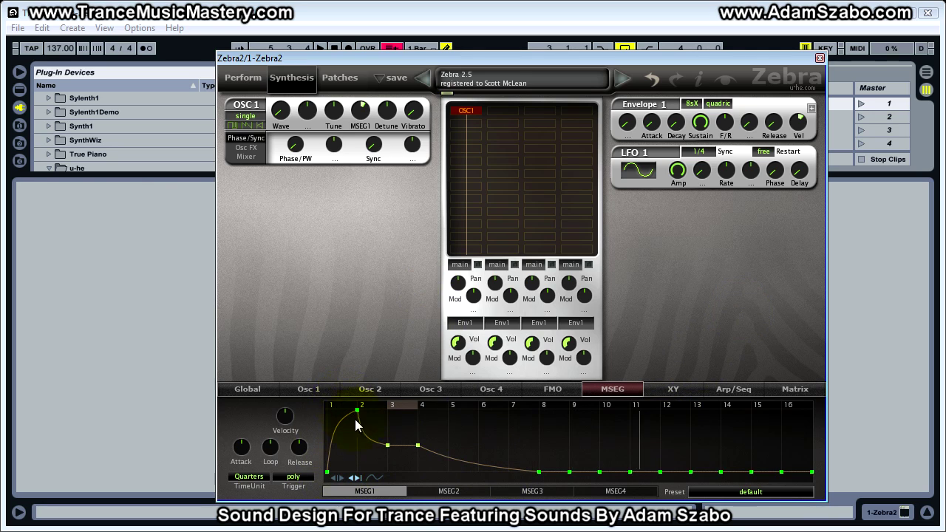
Modulate Oscillator 1's mixer volume with MSEG1 at a high depth and set the base volume to 0.00
left_click(250, 156)
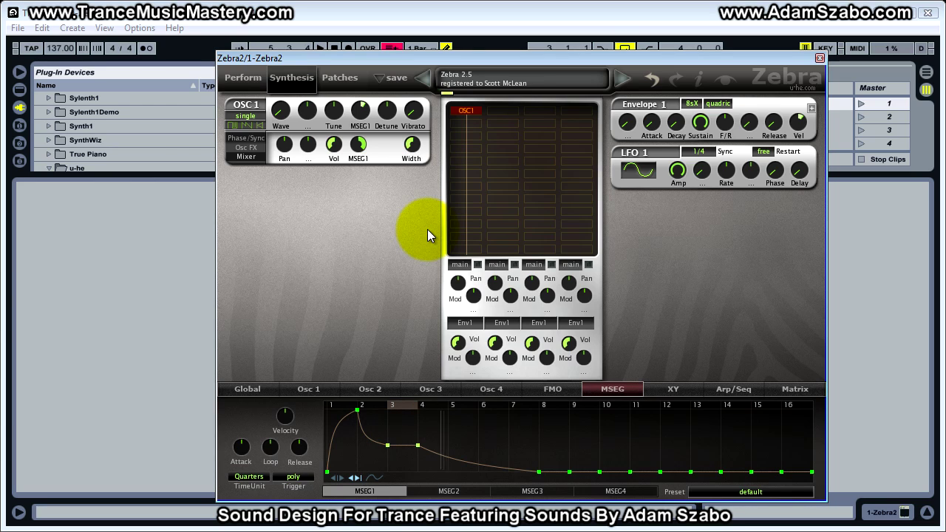
left_click_drag(360, 150, 353, 170)
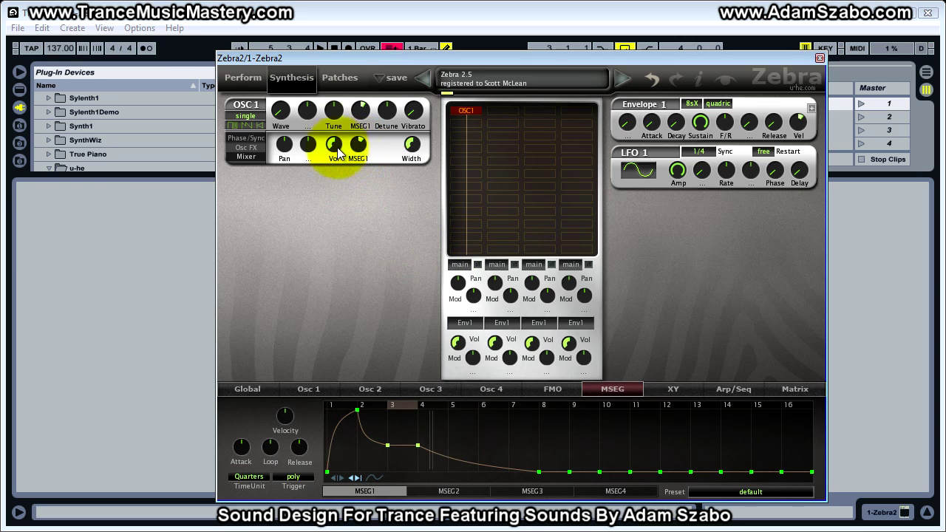
left_click(334, 145)
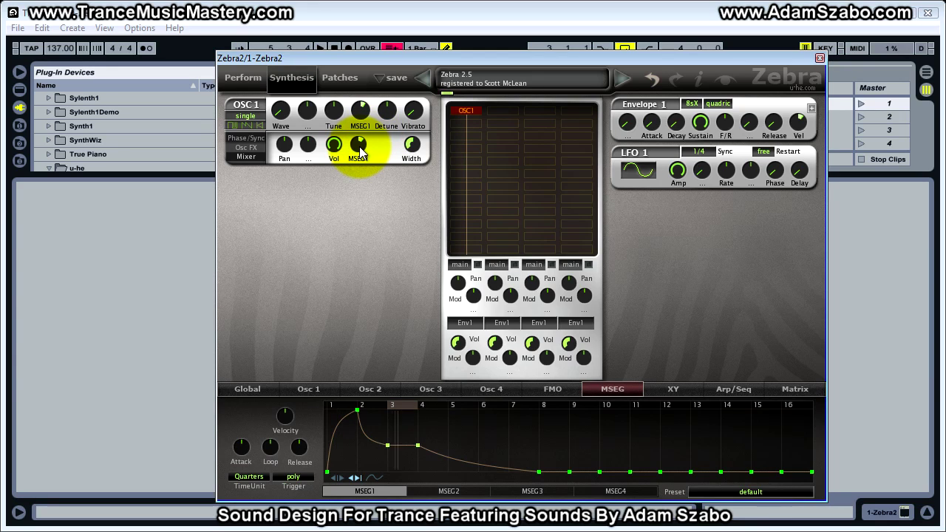
left_click_drag(333, 147, 325, 254)
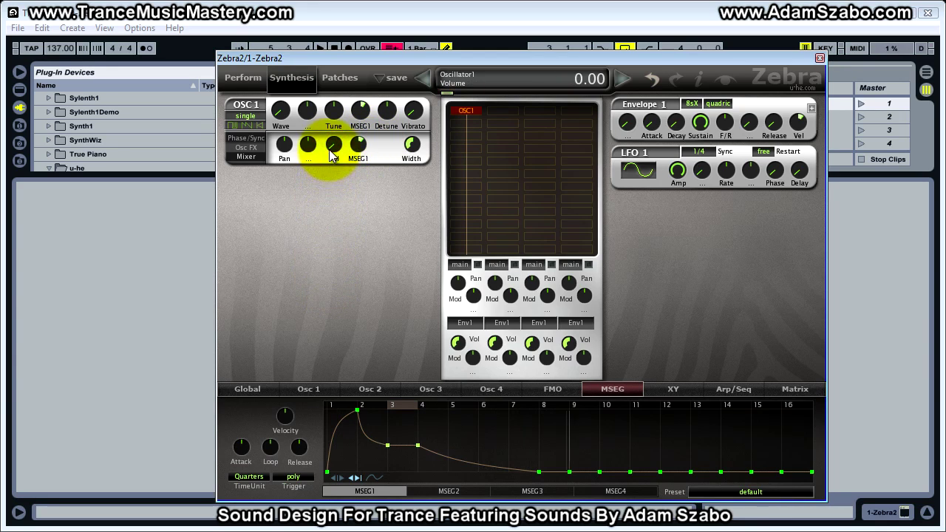
left_click_drag(366, 155, 359, 110)
Raise the MSEG1 loop points 3 and 4 to about two thirds of the full height
left_click(394, 446)
left_click_drag(410, 442, 380, 433)
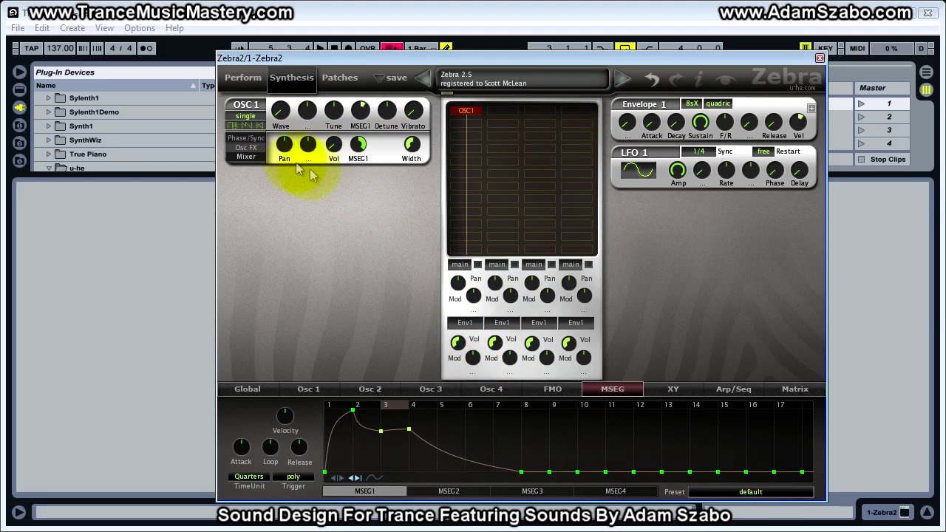
Try Gate as the first channel's volume envelope and restore Env1
left_click(464, 322)
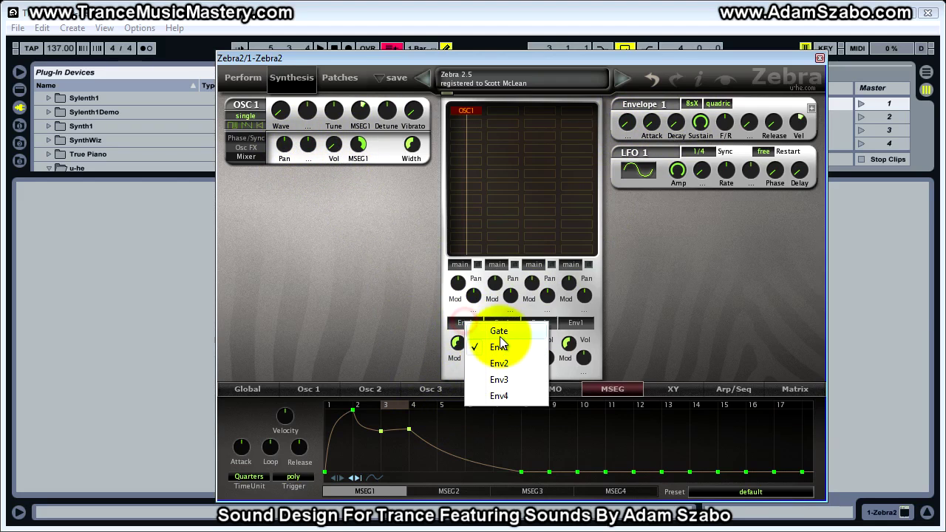
left_click(494, 331)
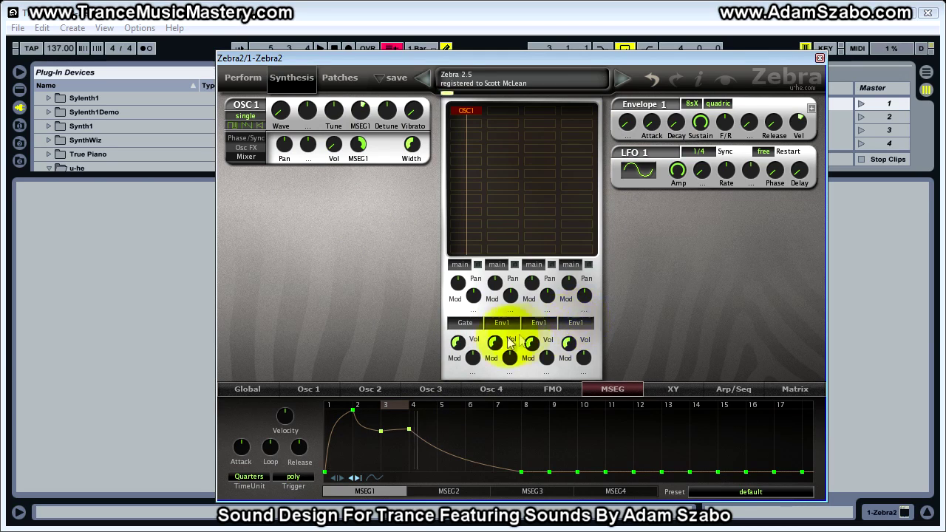
left_click(467, 327)
left_click(492, 346)
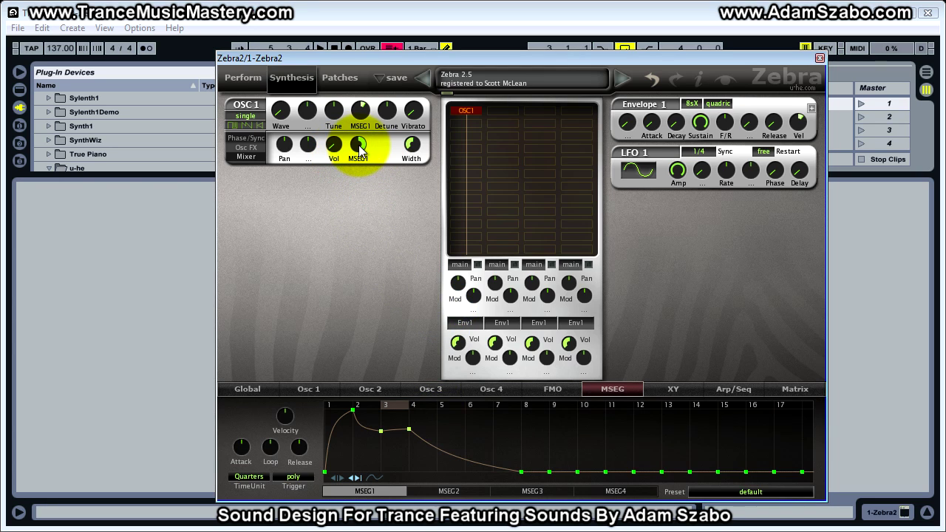
Raise MSEG1 loop point 4 to the full height, leaving point 3 at about two thirds
left_click(412, 429)
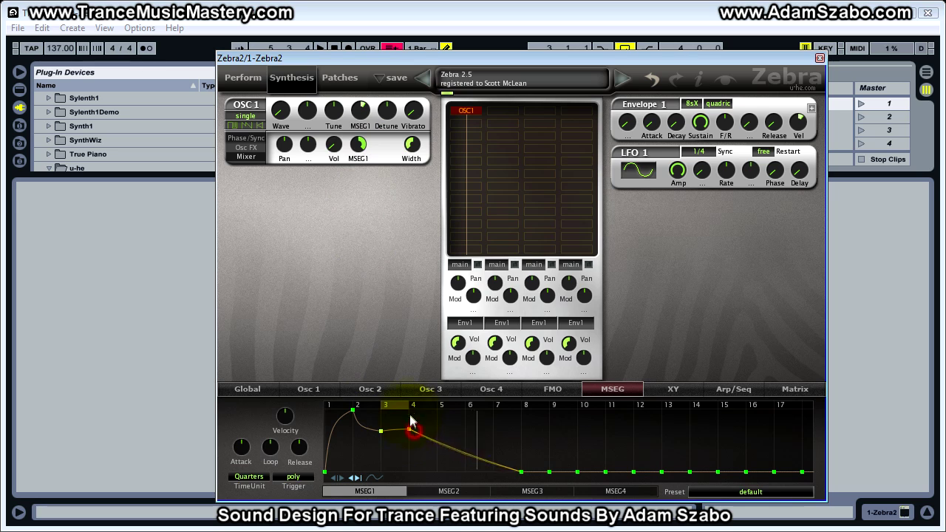
left_click_drag(410, 430, 416, 367)
left_click_drag(417, 410, 408, 408)
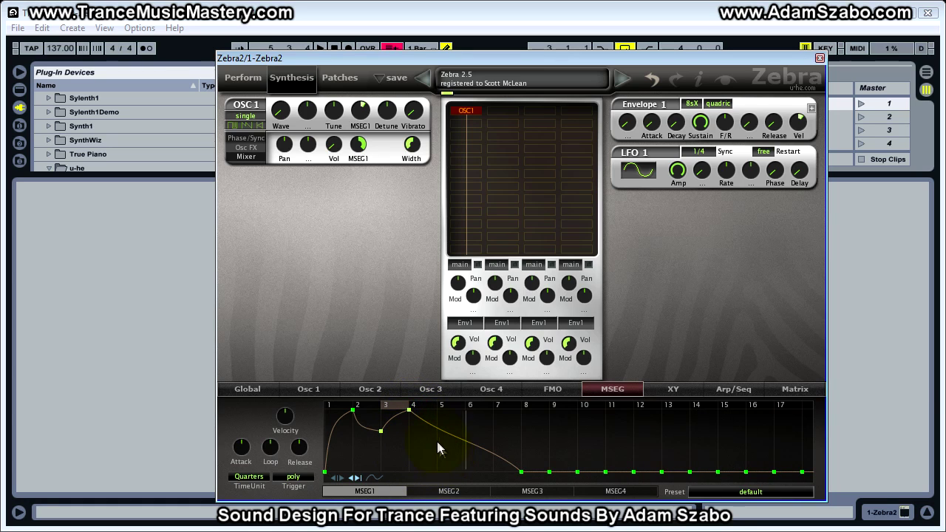
Try Envelope 1's sustain at 0.00 and restore it to 100.00, keeping Oscillator 1's volume at 0.00
left_click_drag(698, 123, 685, 301)
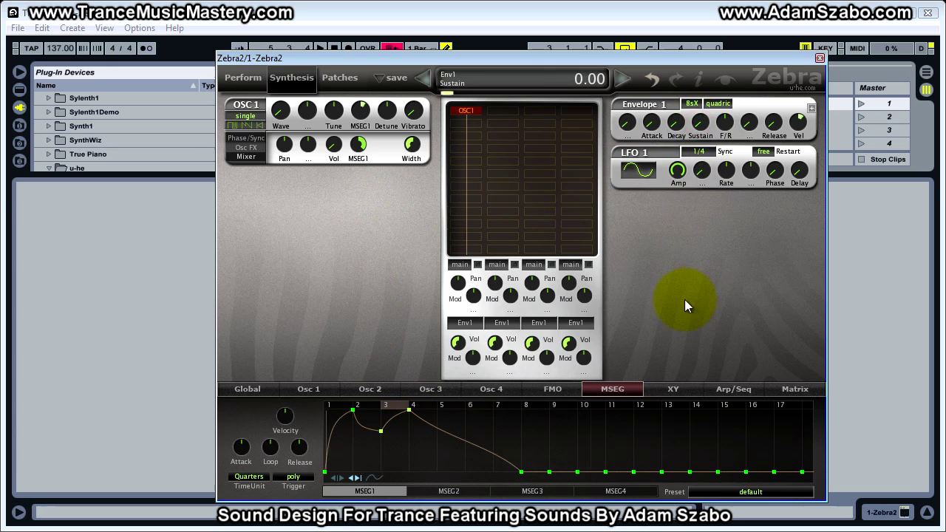
key("ctrl+z")
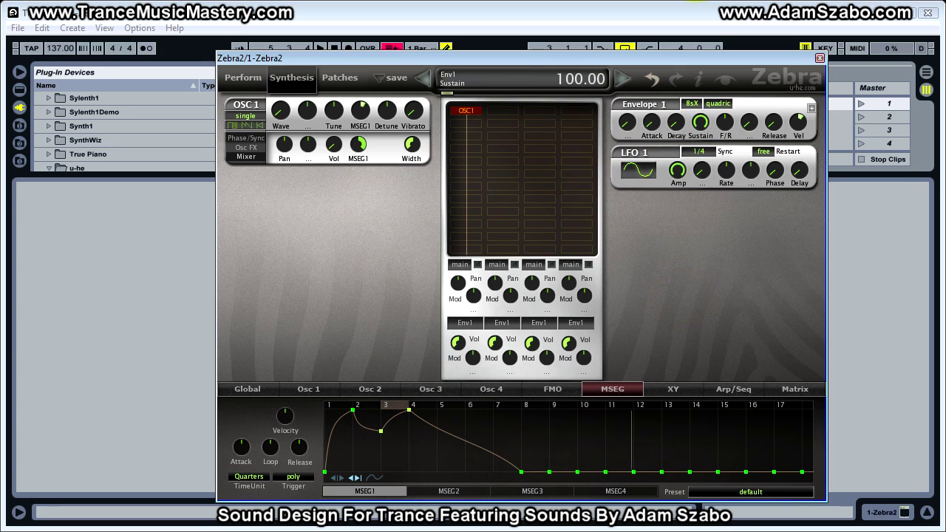
left_click_drag(339, 149, 339, 157)
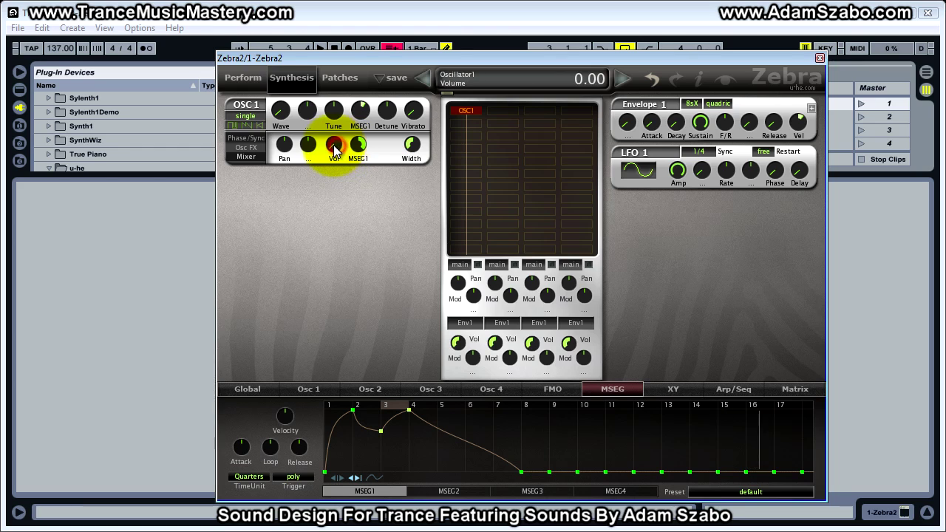
Modulate Envelope 1's sustain with MSEG1 at a high depth in the modulation matrix and lower the base sustain to minimum
left_click(805, 390)
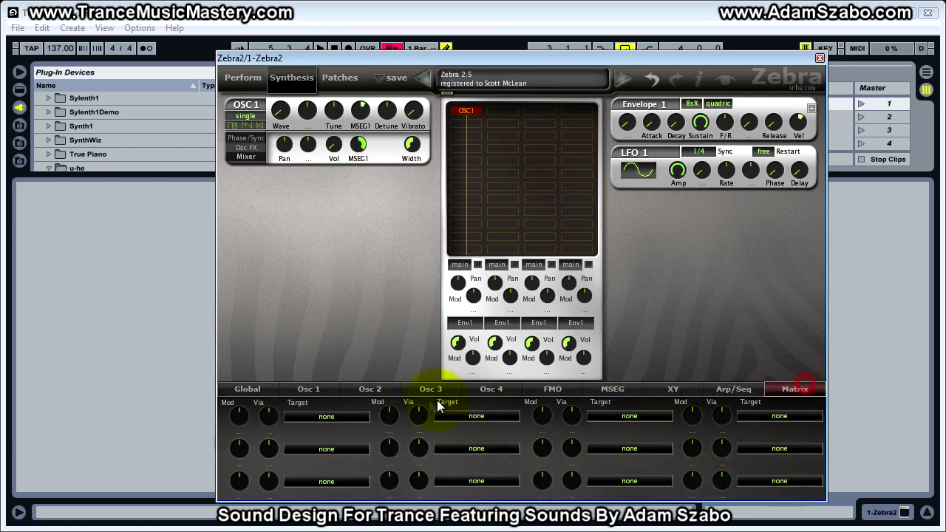
left_click(318, 416)
left_click(352, 326)
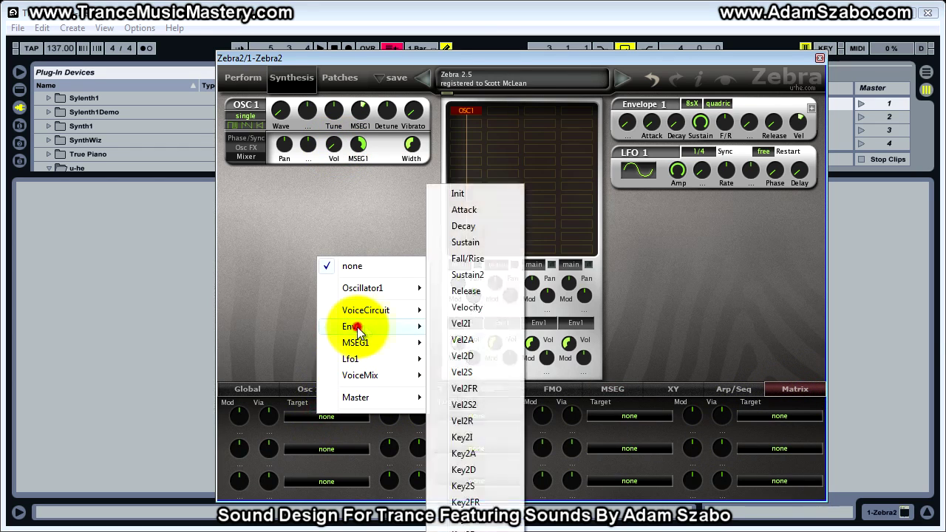
left_click(466, 241)
left_click(240, 416)
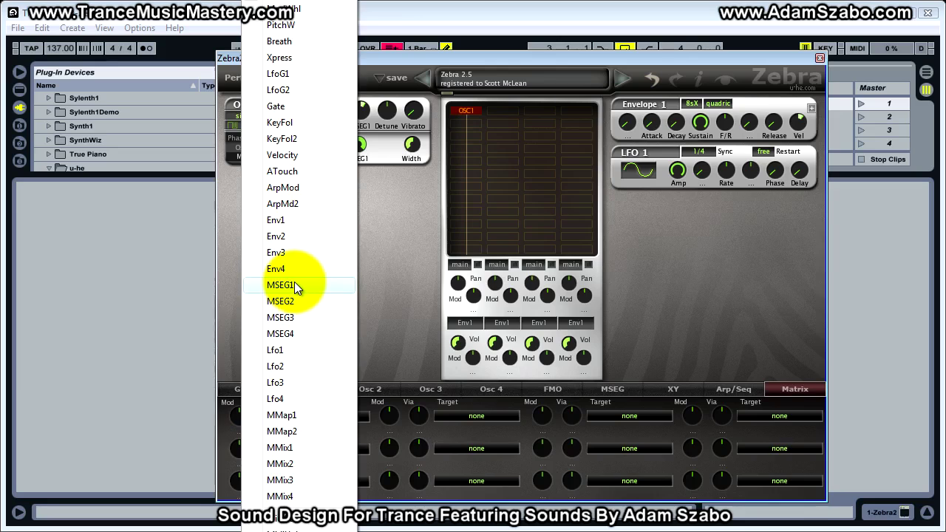
left_click(294, 282)
left_click_drag(238, 416, 241, 210)
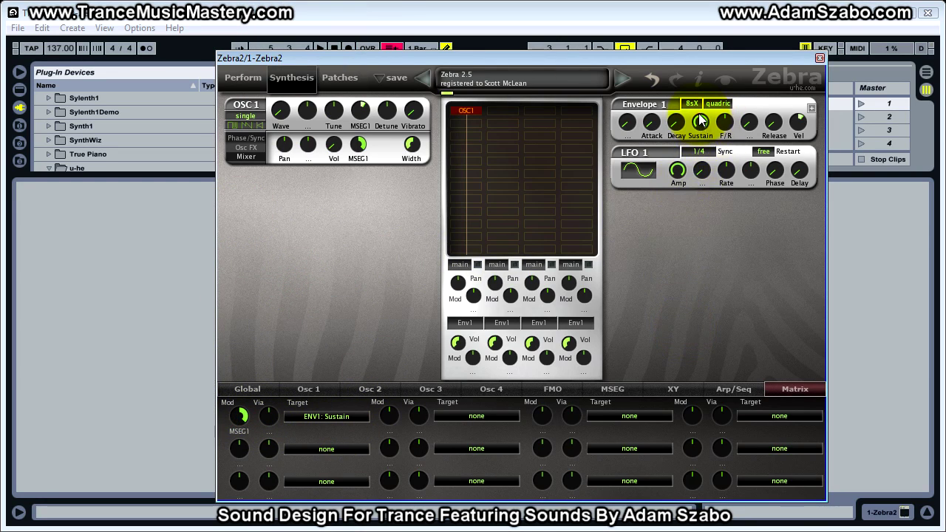
left_click_drag(697, 119, 677, 373)
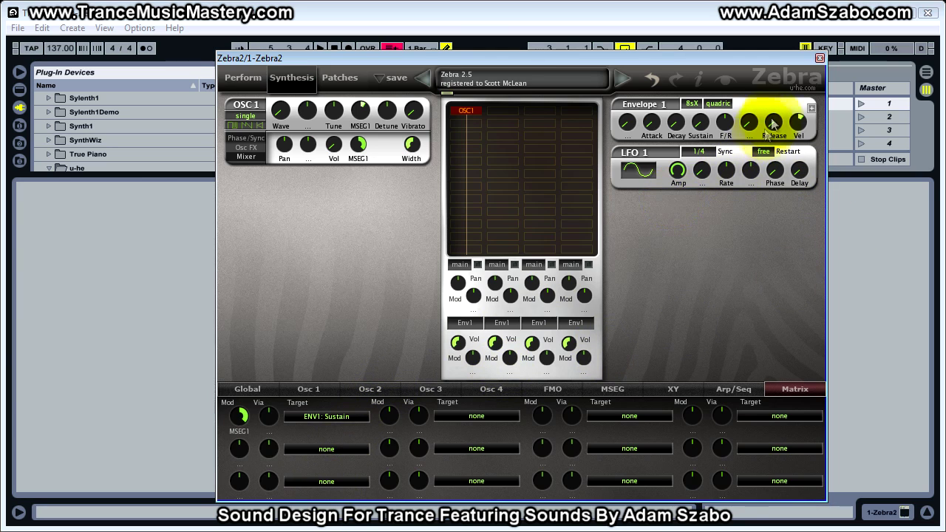
Lower MSEG1 point 8 to zero with a curved fall from point 4, and lower point 4 to about point 3's height
left_click(612, 389)
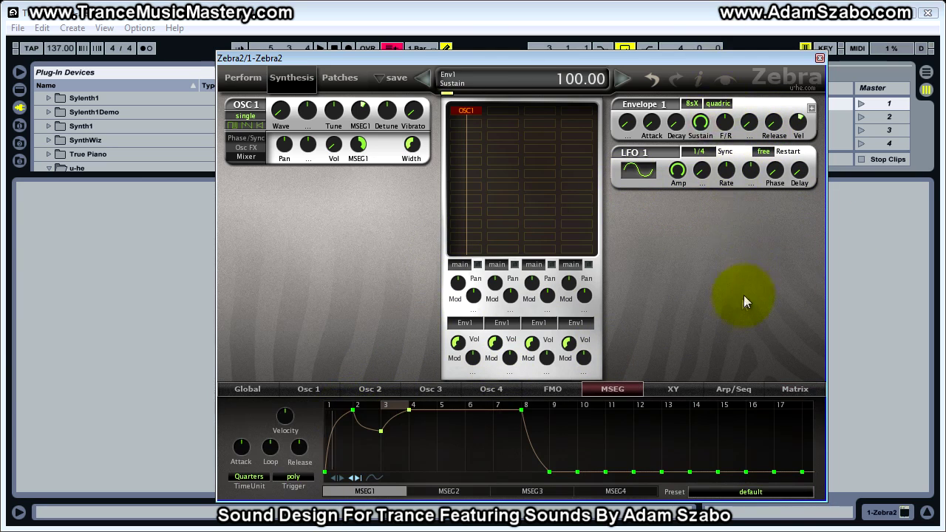
left_click_drag(524, 409, 524, 499)
left_click_drag(457, 441, 468, 468)
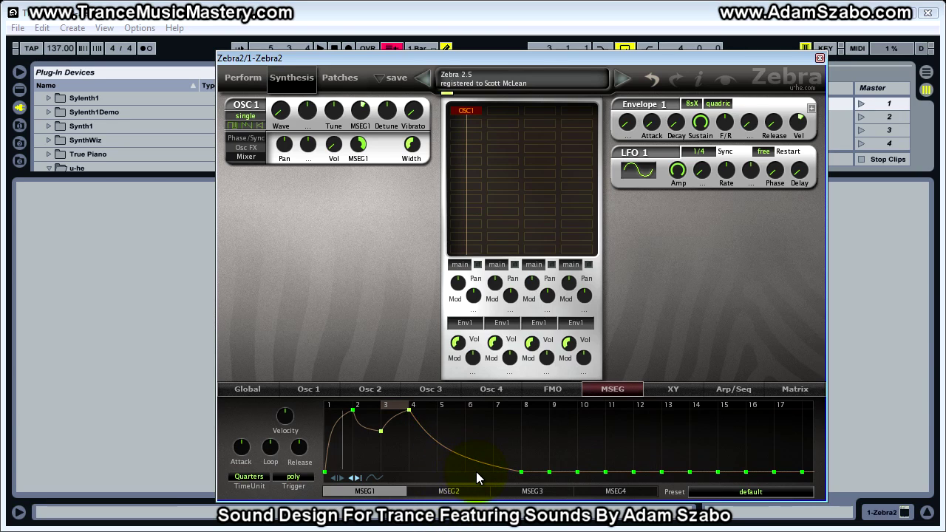
left_click_drag(411, 411, 410, 434)
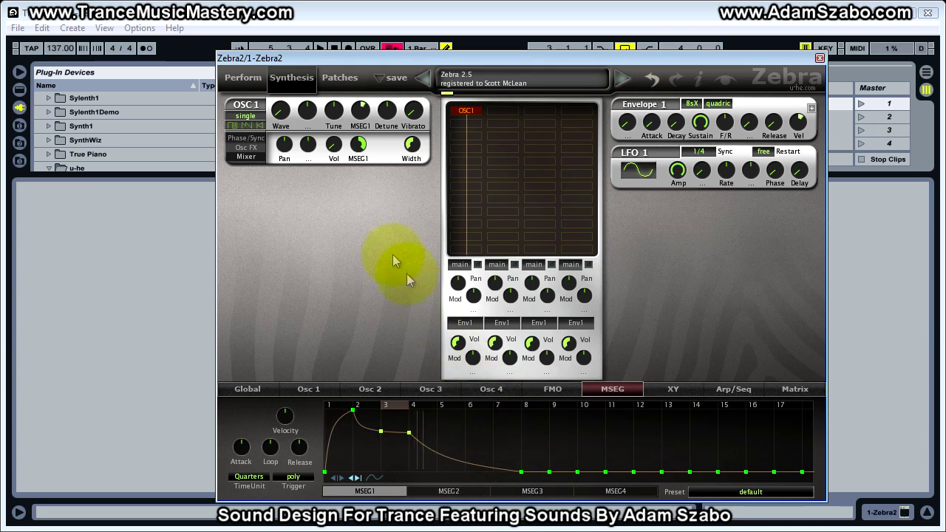
Try Oscillator 1's tune modulation depth at 48.00, reset it to 0.00 and fine-adjust the height of MSEG1 loop point 4
left_click_drag(360, 111, 351, 53)
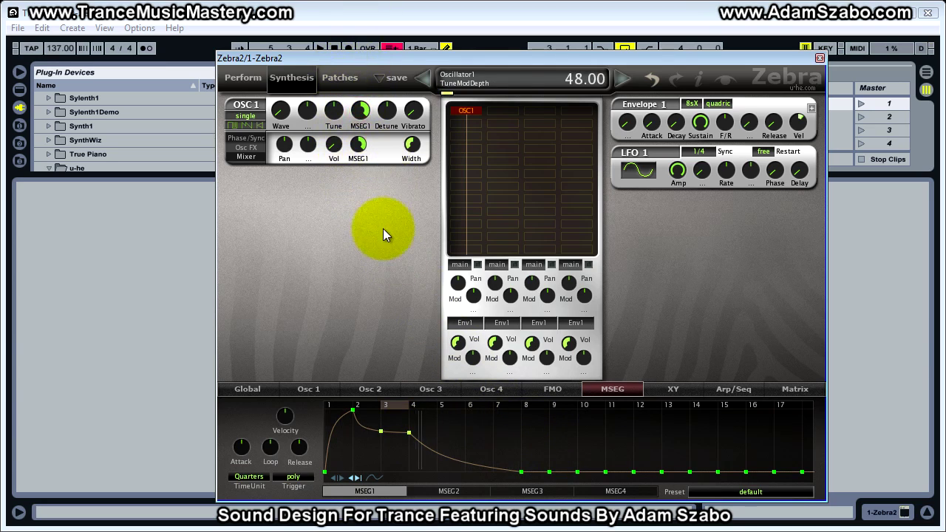
left_click_drag(359, 114, 359, 179)
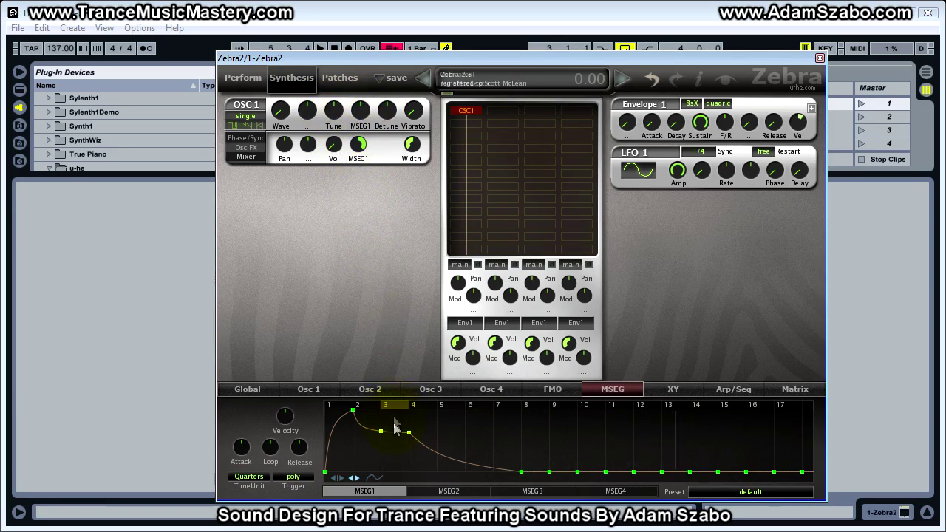
left_click_drag(410, 433, 424, 435)
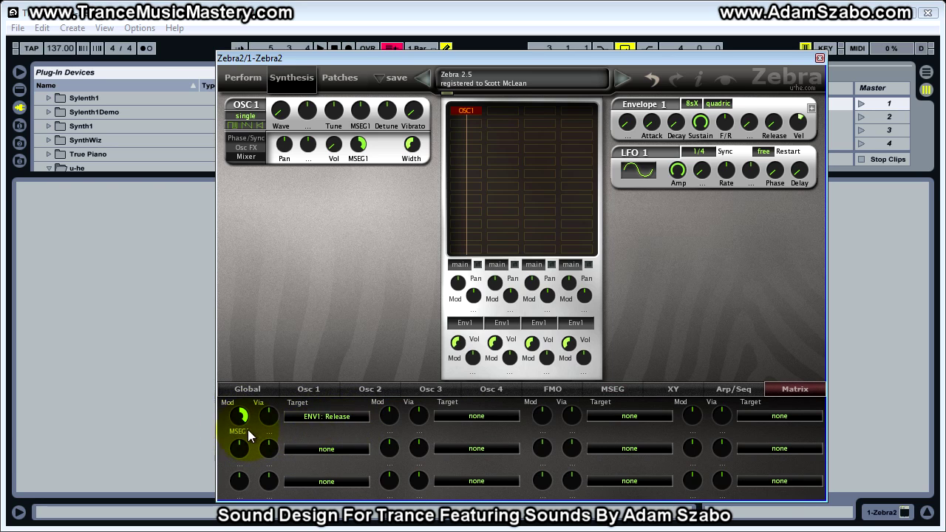
Raise Oscillator 1's MSEG1 tune modulation to a high depth, and reduce it to a moderate amount
left_click(604, 388)
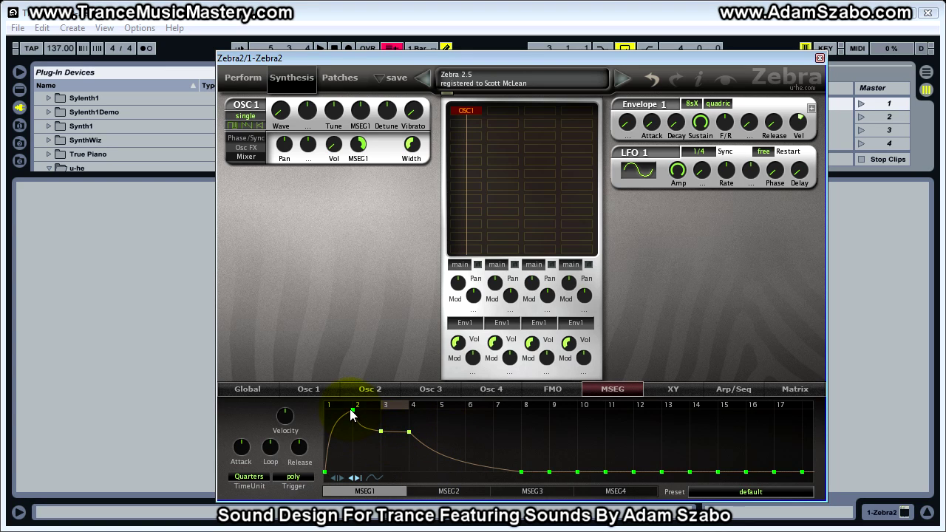
left_click_drag(379, 129, 362, 96)
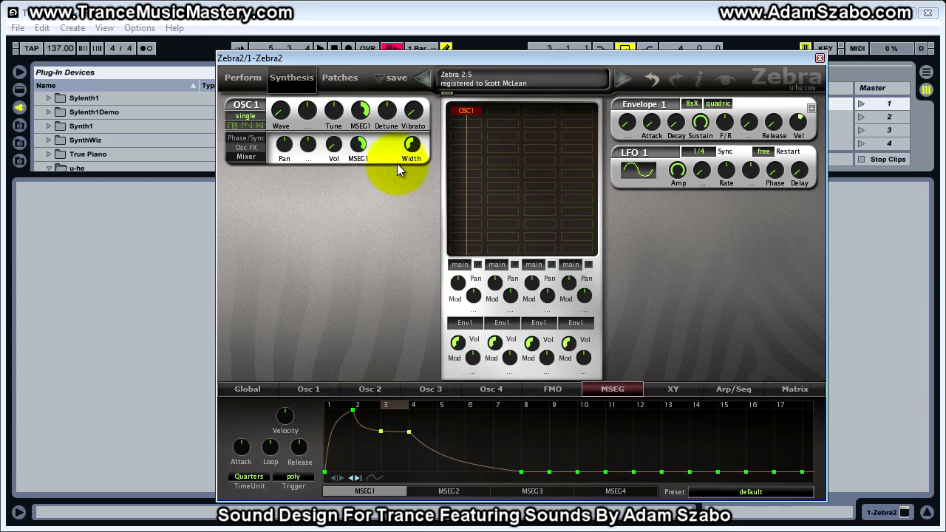
mouse_move(359, 111)
left_click_drag(359, 110, 355, 163)
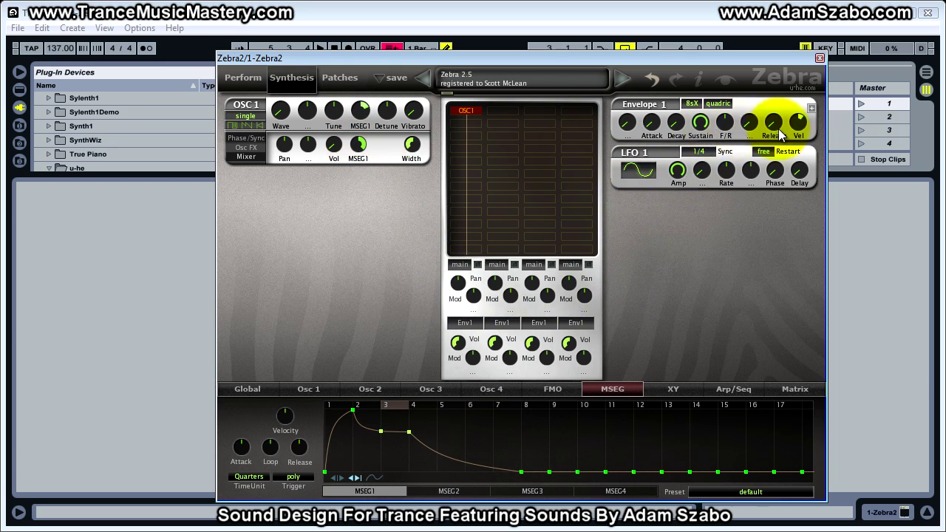
Clear the first modulation matrix slot by setting its Envelope 1 Release target to none
left_click(794, 389)
left_click(306, 416)
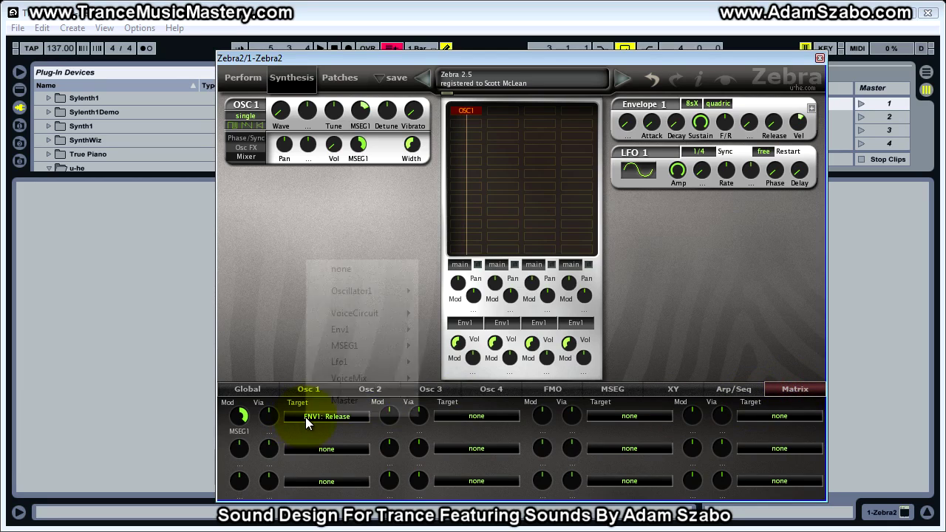
left_click(347, 270)
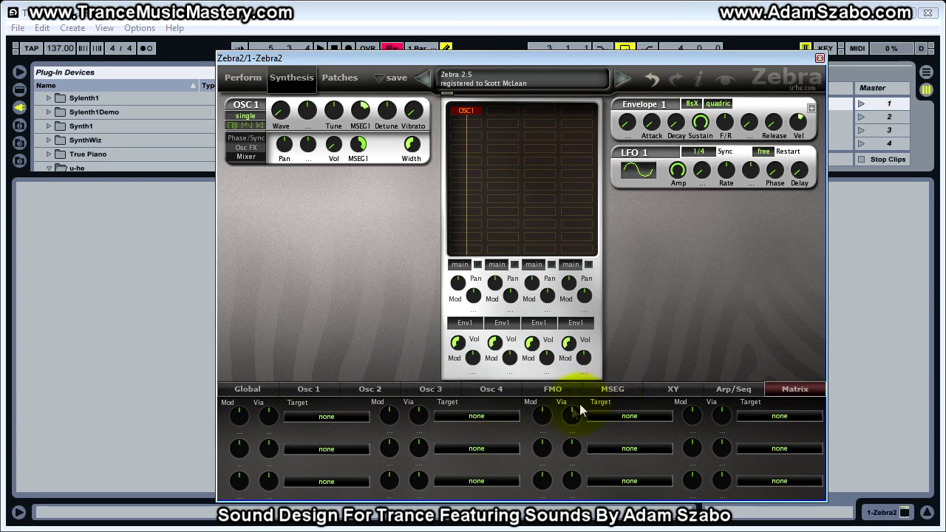
Reshape MSEG1 to peak at point 2, drop to zero and loop a slow-starting rise to full height between points 2 and 3
left_click(606, 391)
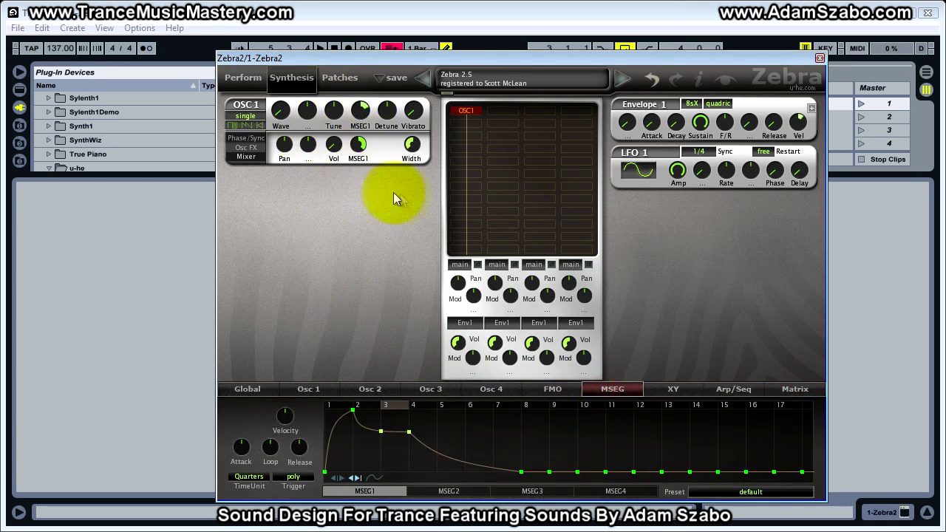
left_click_drag(382, 437, 381, 411)
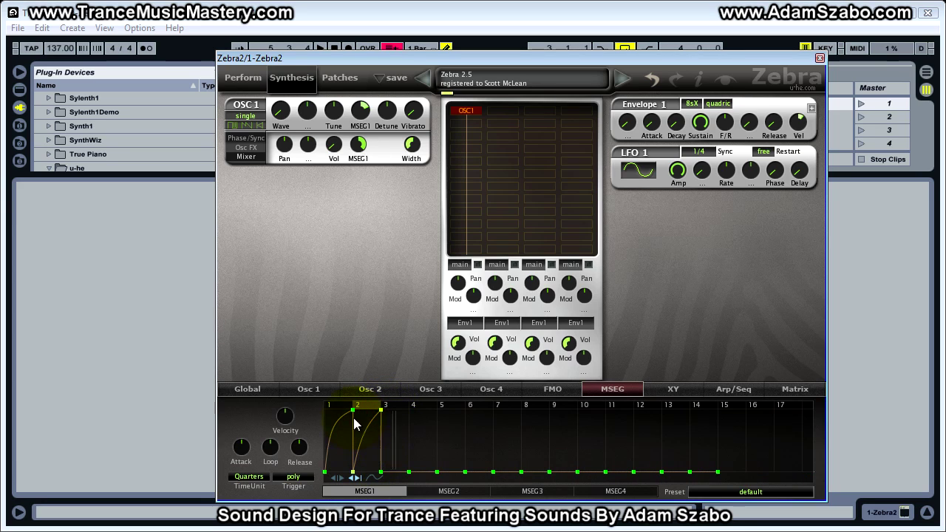
mouse_move(362, 435)
left_mouse_down()
mouse_move(404, 481)
mouse_move(378, 432)
mouse_move(372, 331)
mouse_move(375, 472)
left_mouse_up()
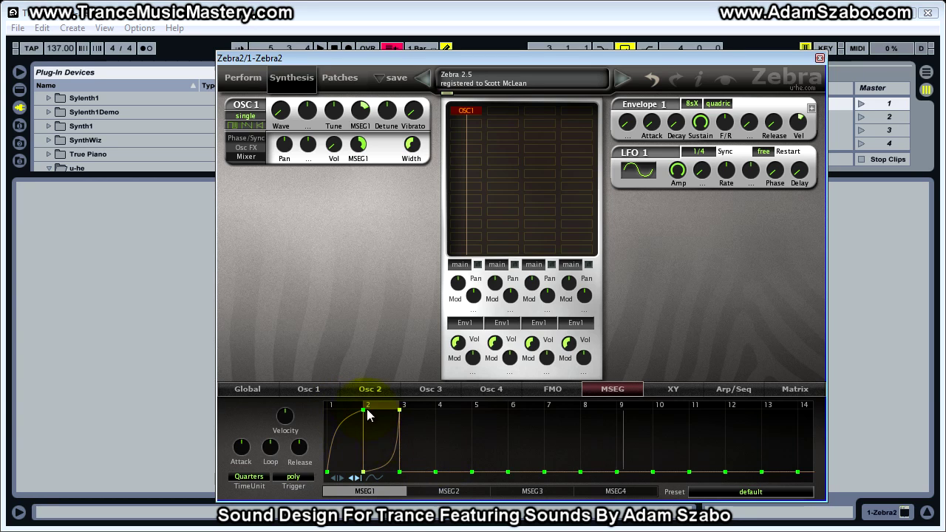
Try Oscillator 1's tune modulation depth at 43.00 and reduce it to a small amount
left_click_drag(366, 116, 359, 81)
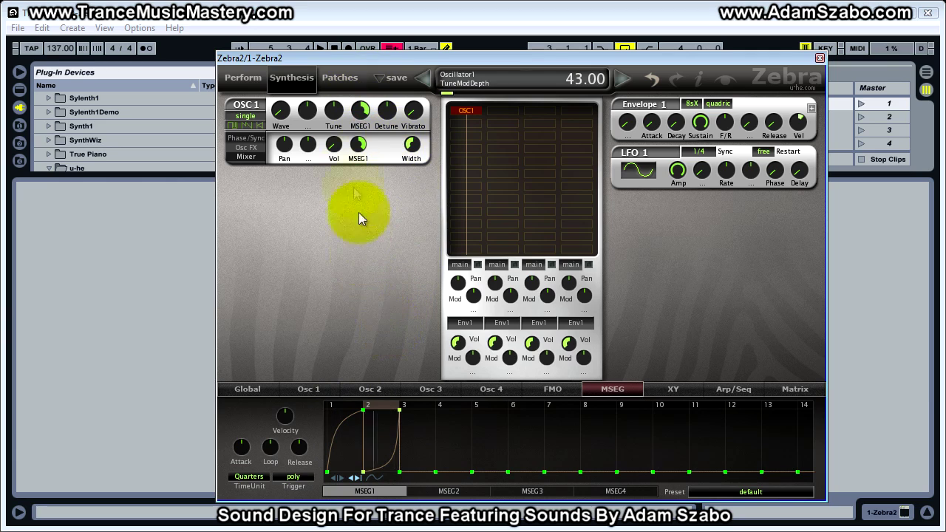
left_click_drag(360, 111, 356, 159)
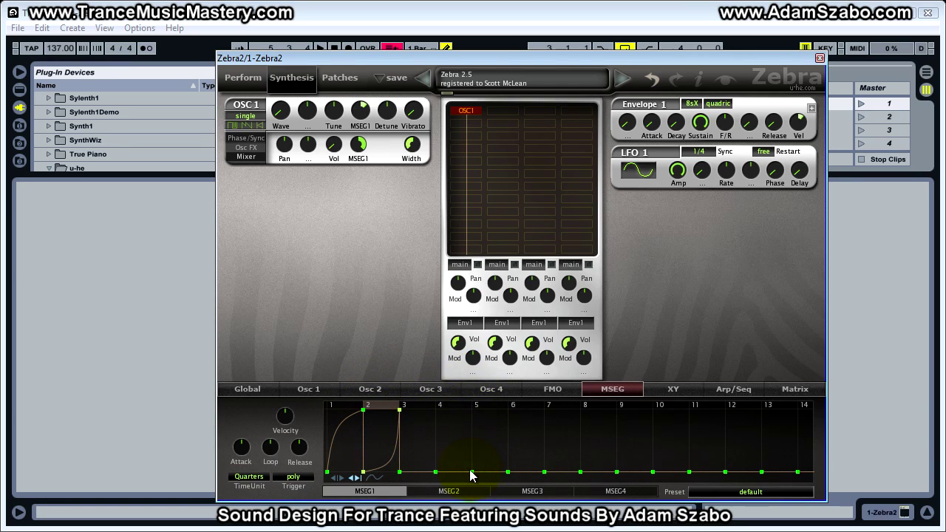
Extend the MSEG1 loop so it runs from point 1 to point 5
left_click_drag(468, 407, 517, 441)
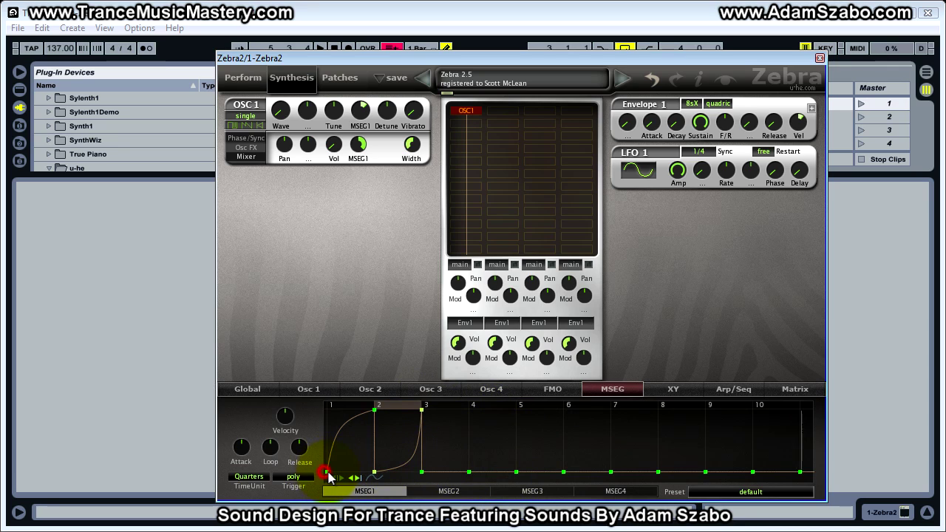
left_click(354, 478)
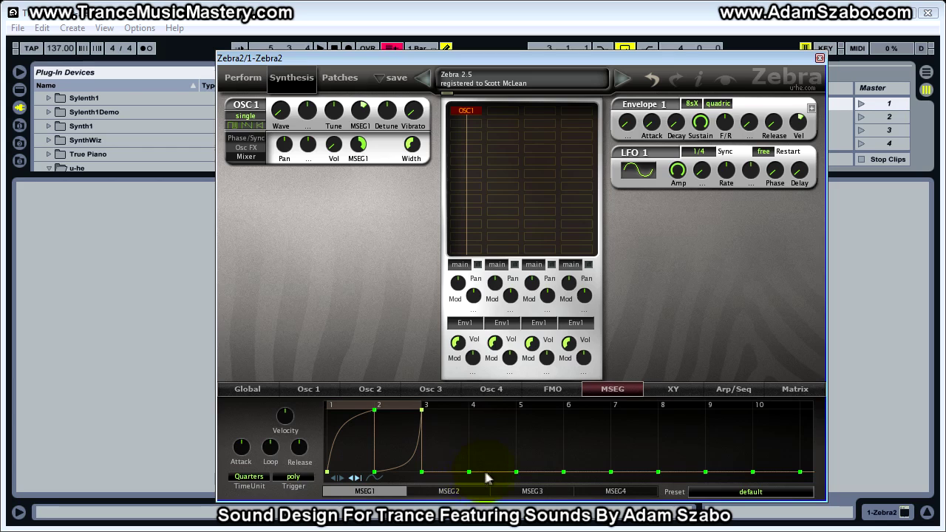
left_click(516, 472)
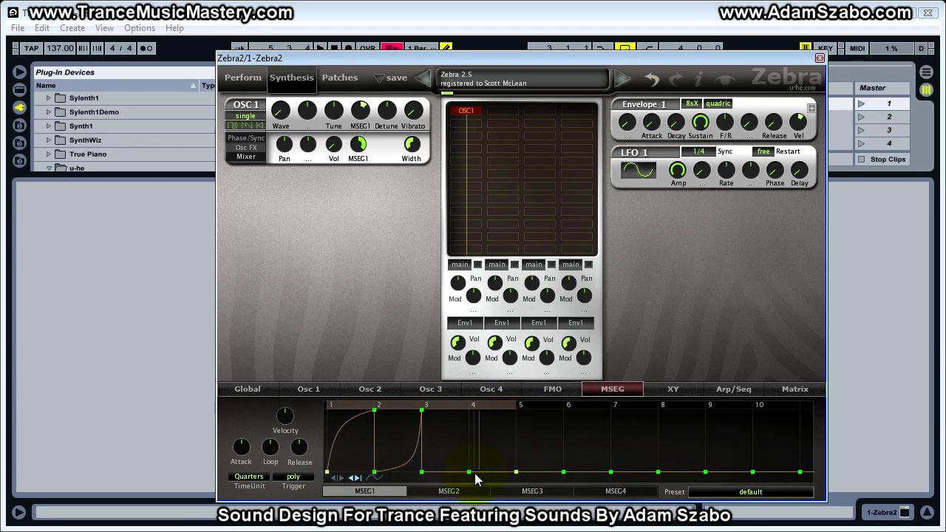
Raise MSEG1 point 4 to full height and bend the segments on both sides inward to form a sharp spike
left_click_drag(471, 471, 471, 409)
left_click_drag(440, 455, 437, 435)
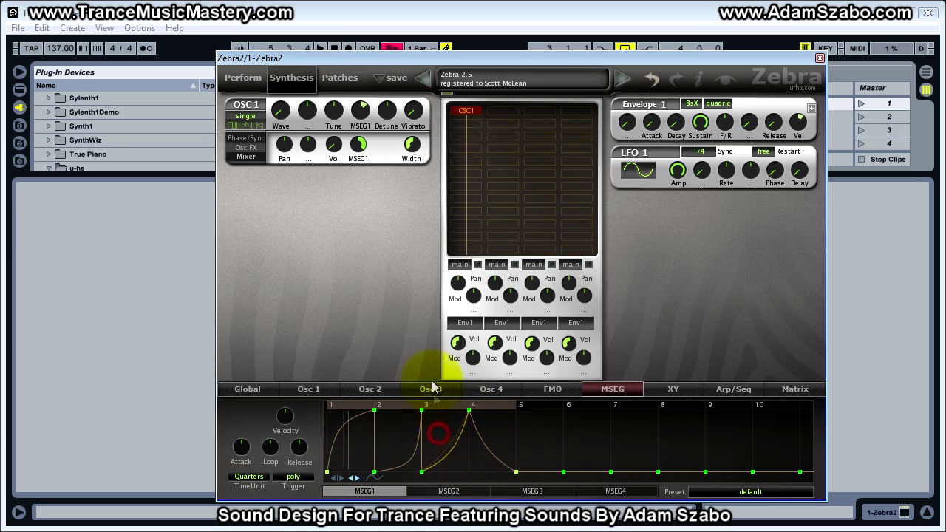
left_click_drag(484, 447, 473, 480)
mouse_move(406, 459)
left_mouse_down()
mouse_move(393, 428)
mouse_move(398, 467)
left_mouse_up()
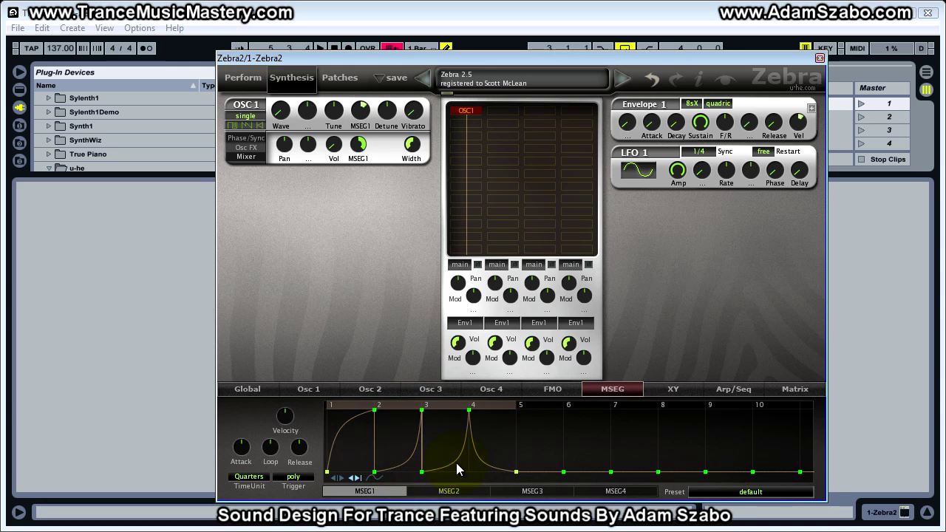
Try MSEG1's time unit as Sixteenth, Notes and Seconds, and return it to Quarters
left_click(255, 476)
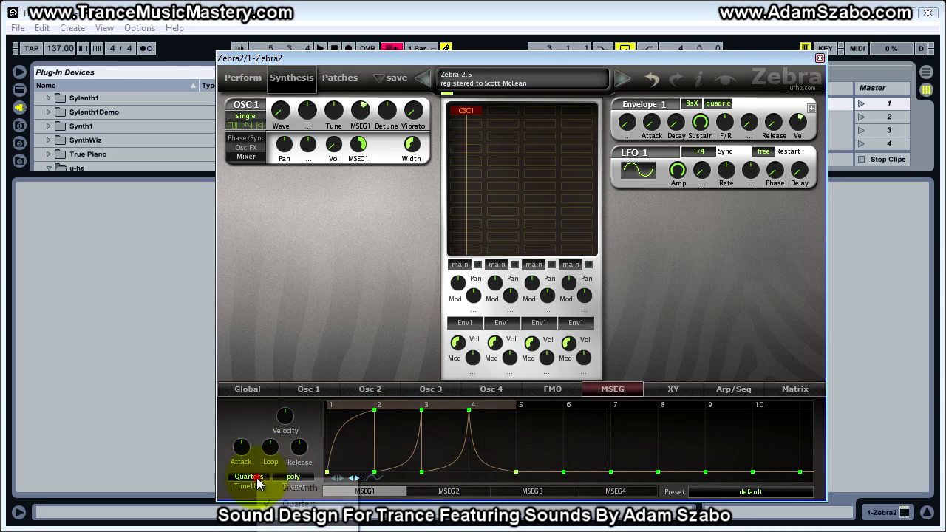
left_click(303, 490)
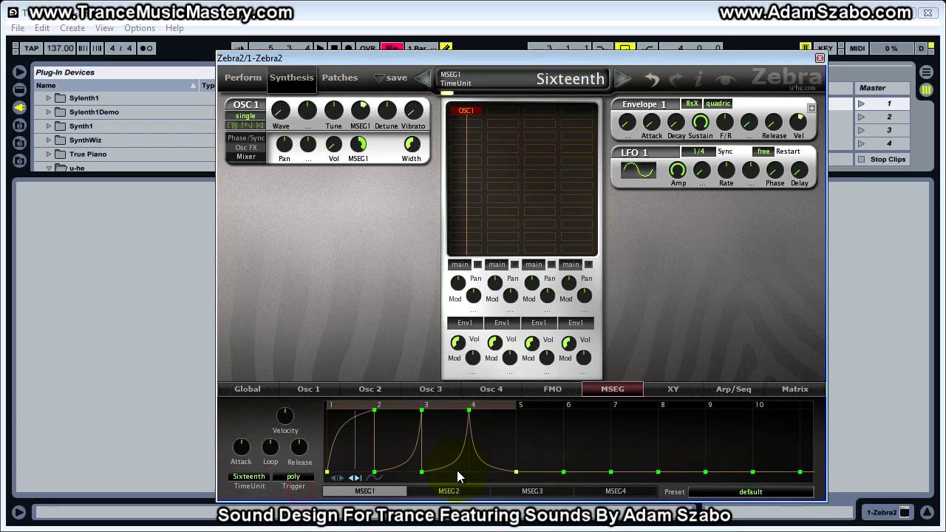
left_click(248, 477)
left_click(275, 523)
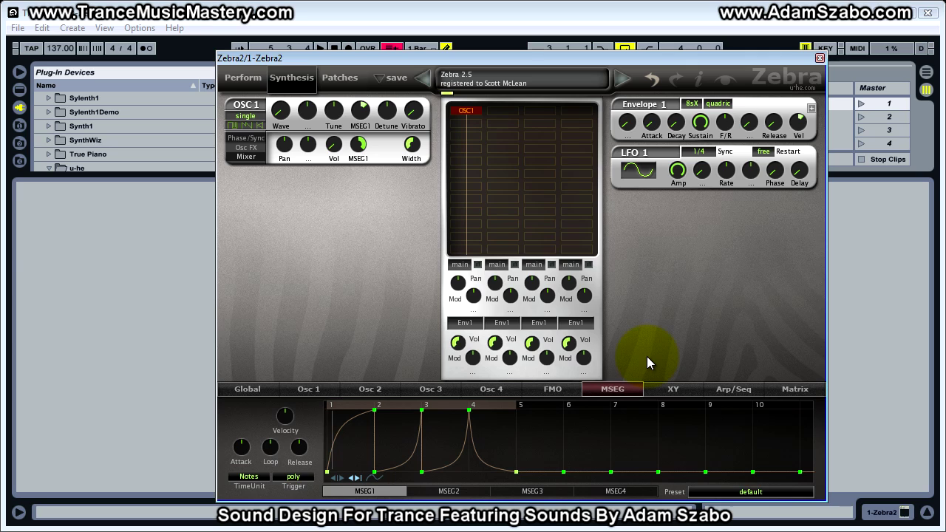
left_click(249, 477)
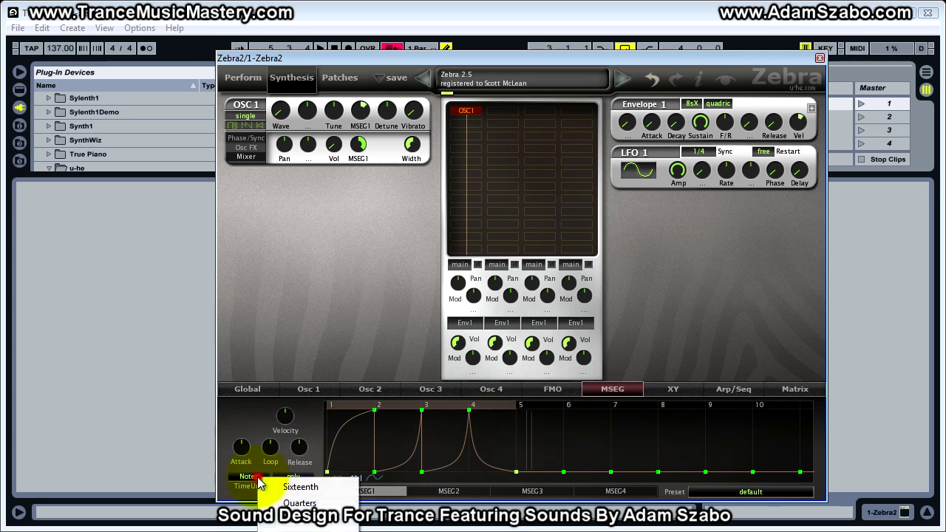
left_click(294, 525)
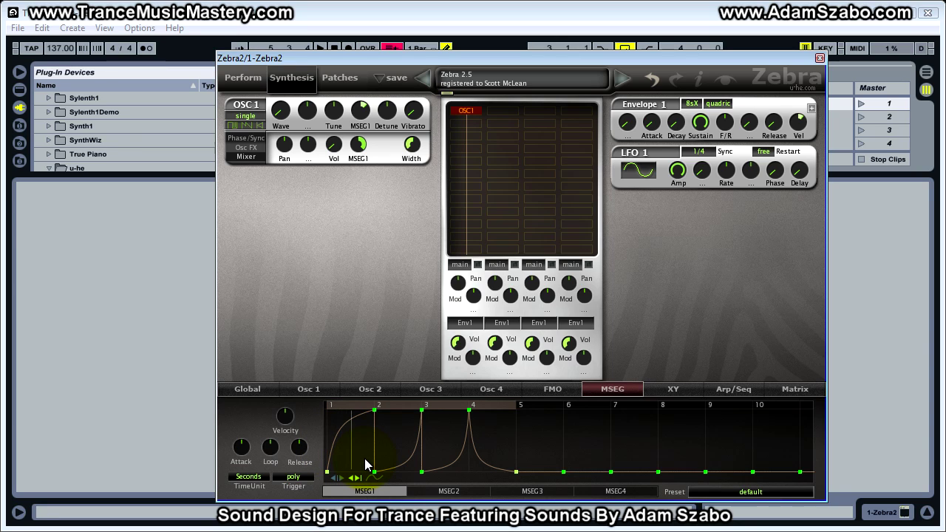
left_click(269, 477)
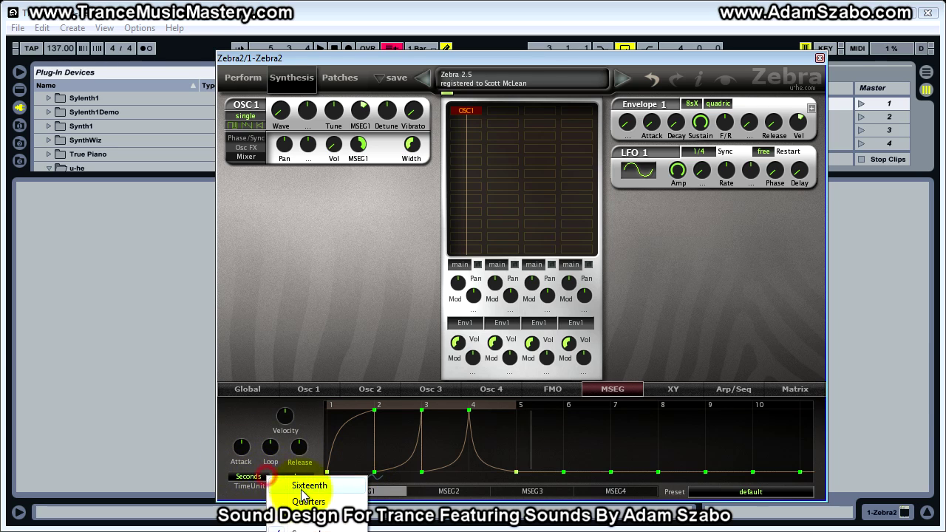
left_click(306, 502)
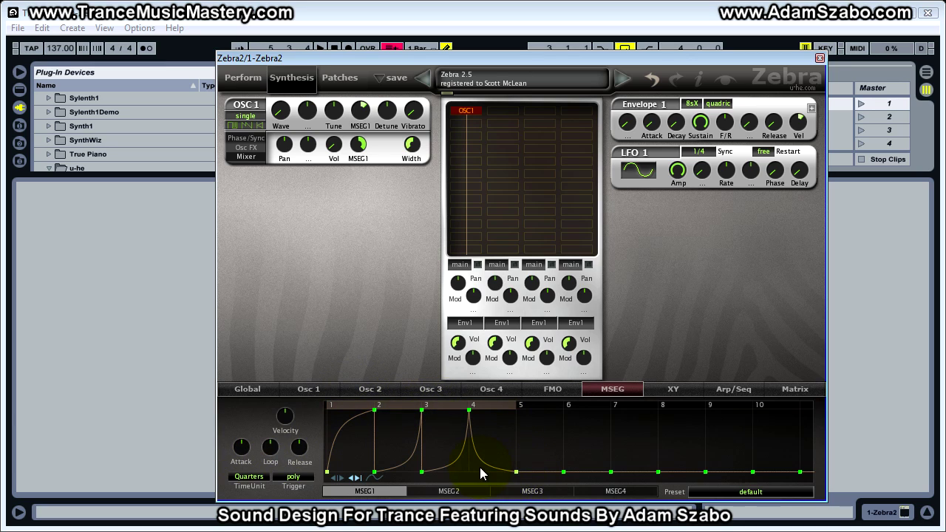
Start the MSEG1 loop at point 4, and try different Attack amounts before resetting Attack to 0.00
right_click(468, 414)
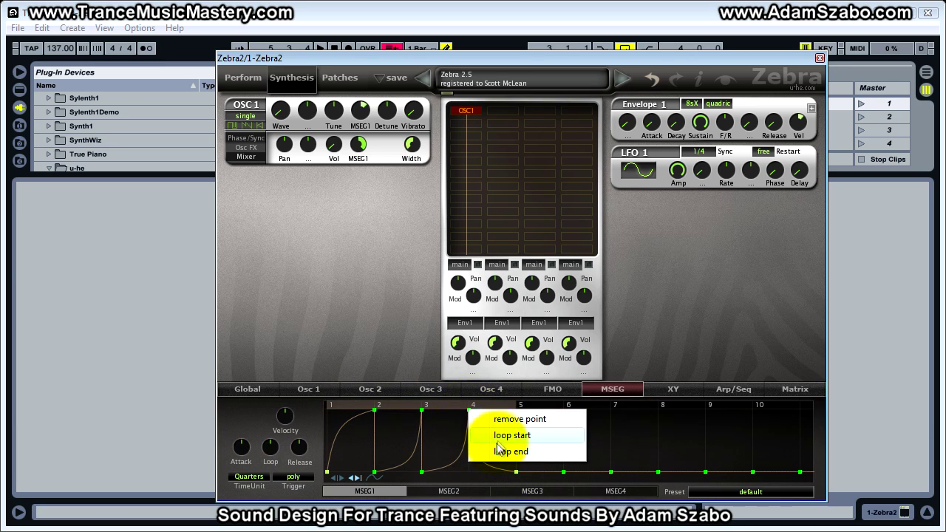
left_click(503, 437)
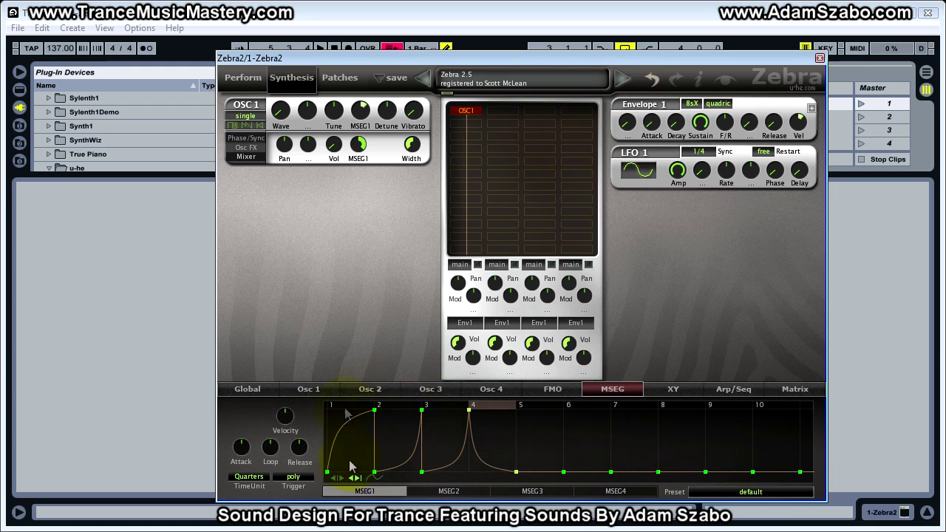
left_click(241, 448)
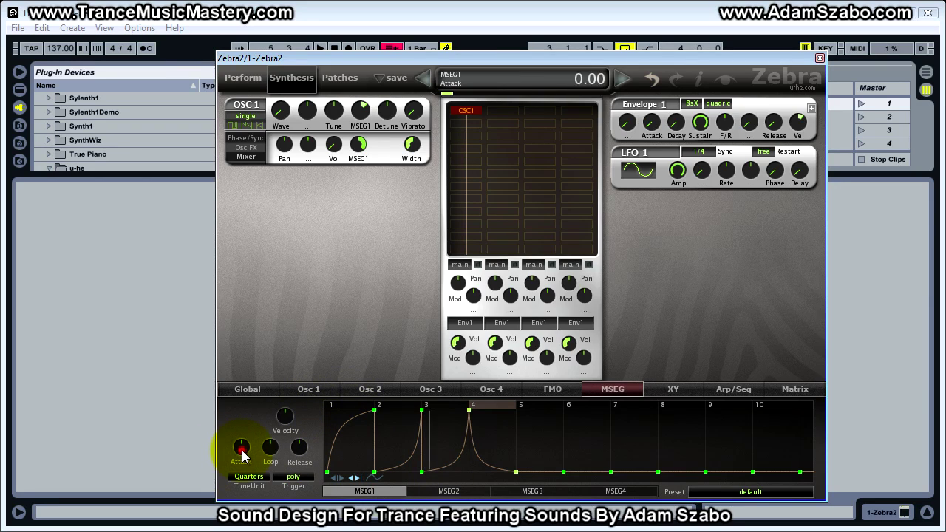
left_click_drag(242, 454, 246, 474)
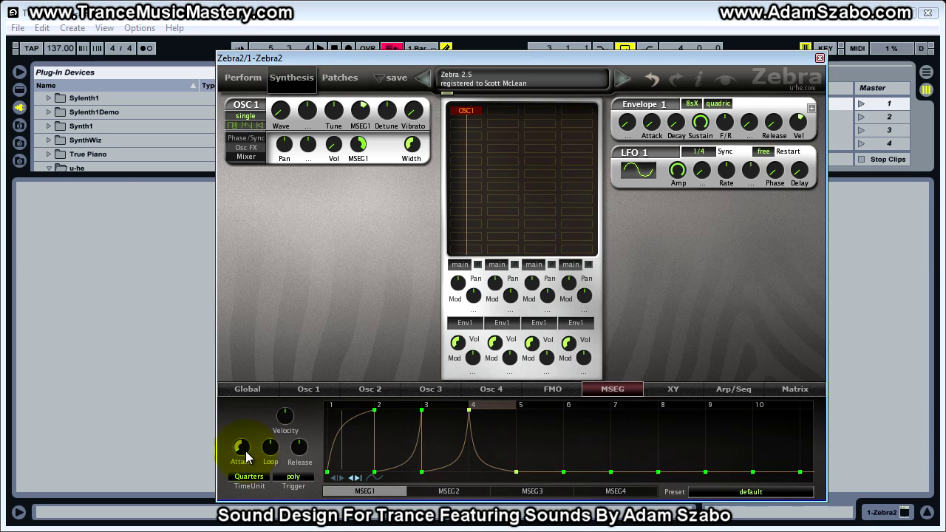
left_click_drag(244, 455, 242, 417)
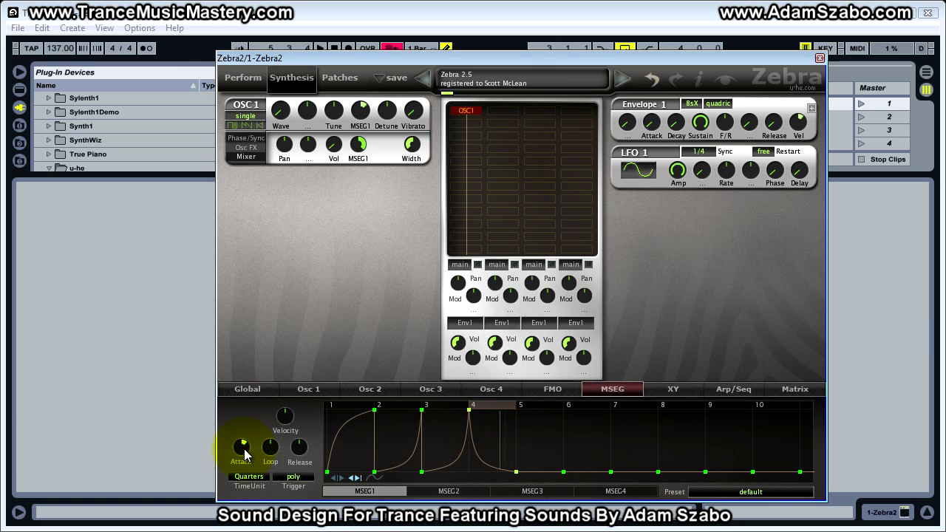
double_click(244, 449)
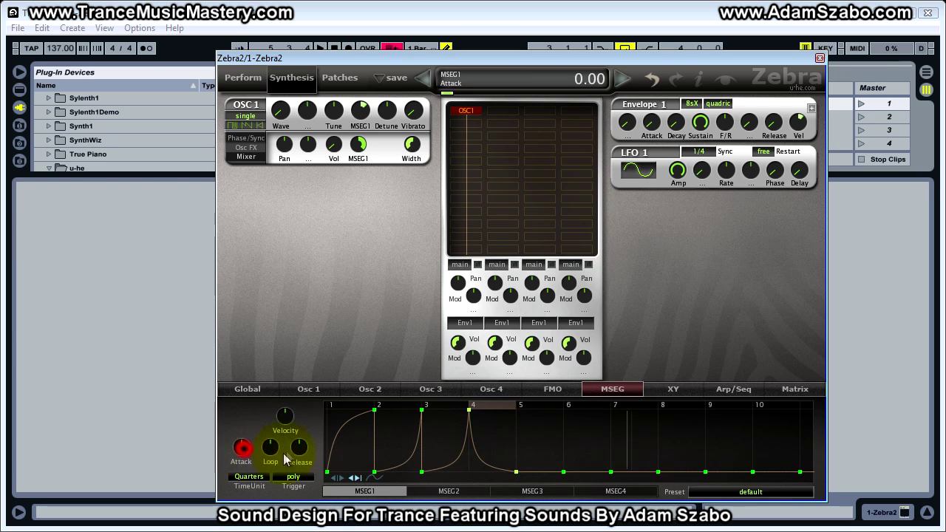
Try raising MSEG1's Release and Velocity amounts and reset Velocity to 0.00
mouse_move(300, 456)
left_mouse_down()
mouse_move(304, 411)
mouse_move(302, 461)
left_mouse_up()
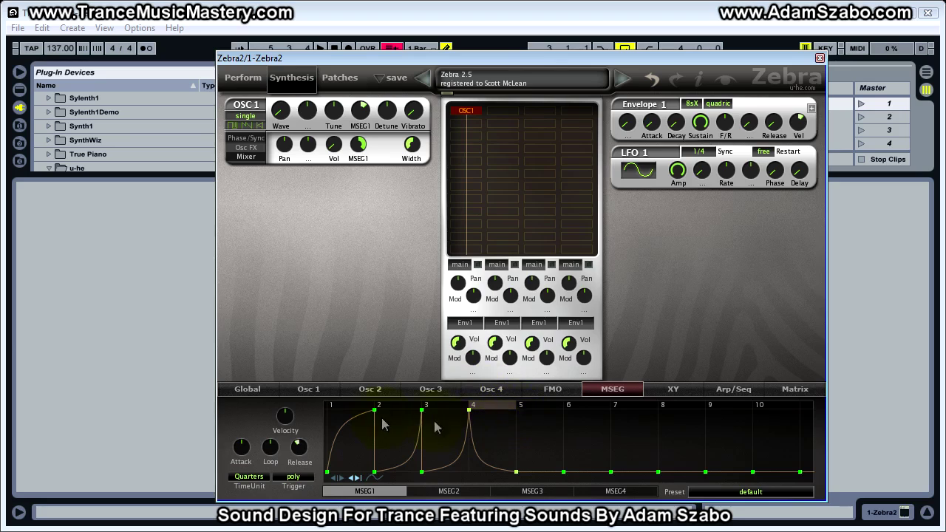
left_click(287, 418)
left_click_drag(286, 418, 282, 419)
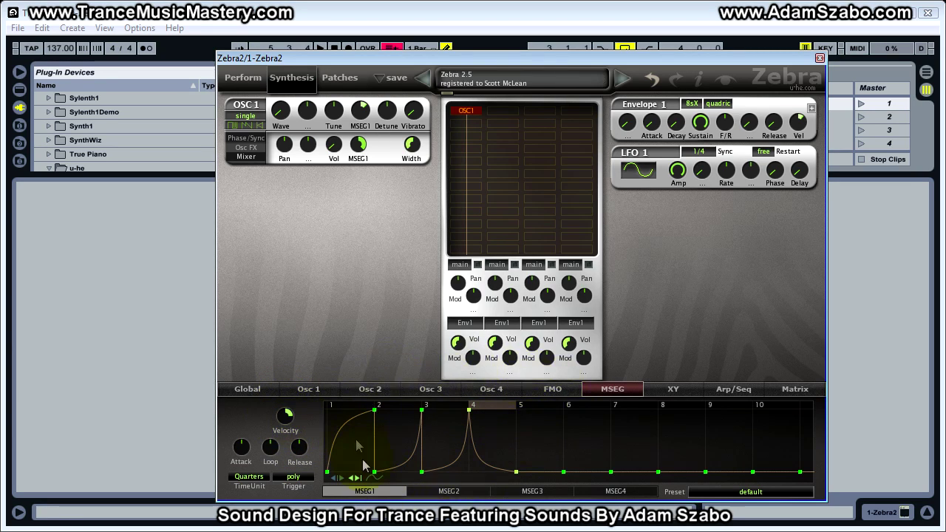
double_click(287, 423)
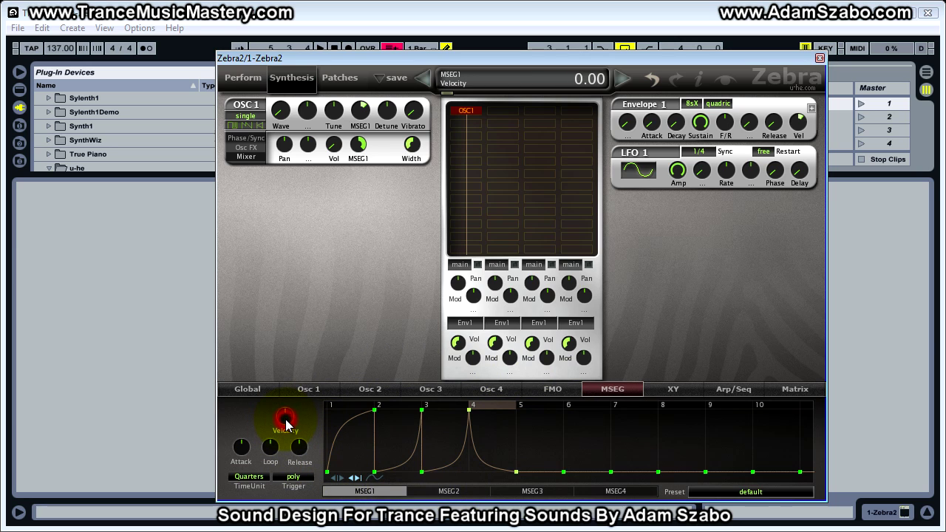
Bend MSEG1's first segment into a slow-starting rise and increase the depth of Oscillator 1's MSEG1 tune modulation
left_click_drag(351, 449, 361, 429)
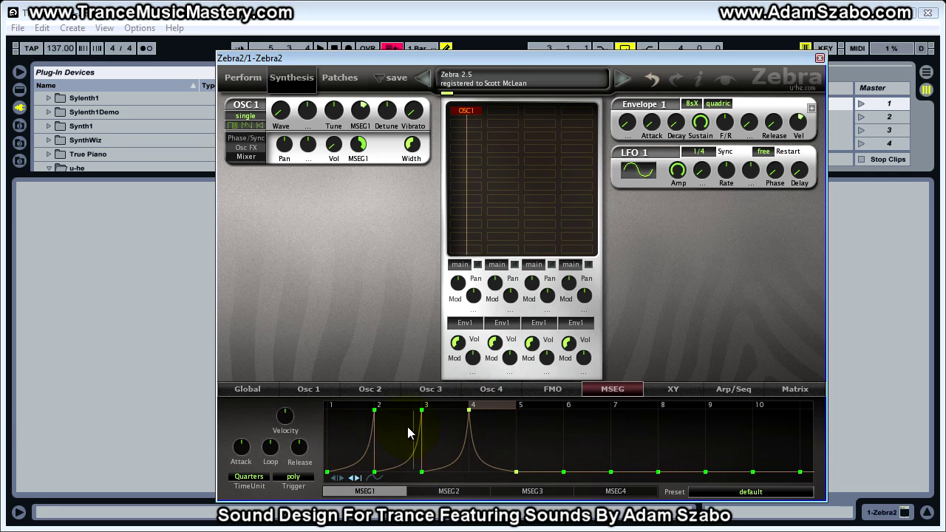
left_click_drag(360, 109, 363, 55)
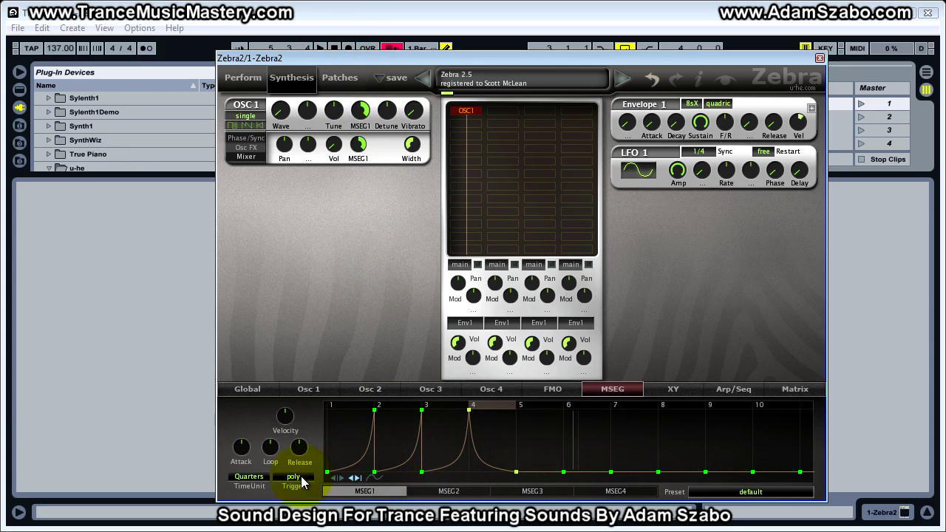
Set the MSEG1 loop to start at point 2 and end at point 3
left_click_drag(363, 453, 707, 470)
left_click(407, 437)
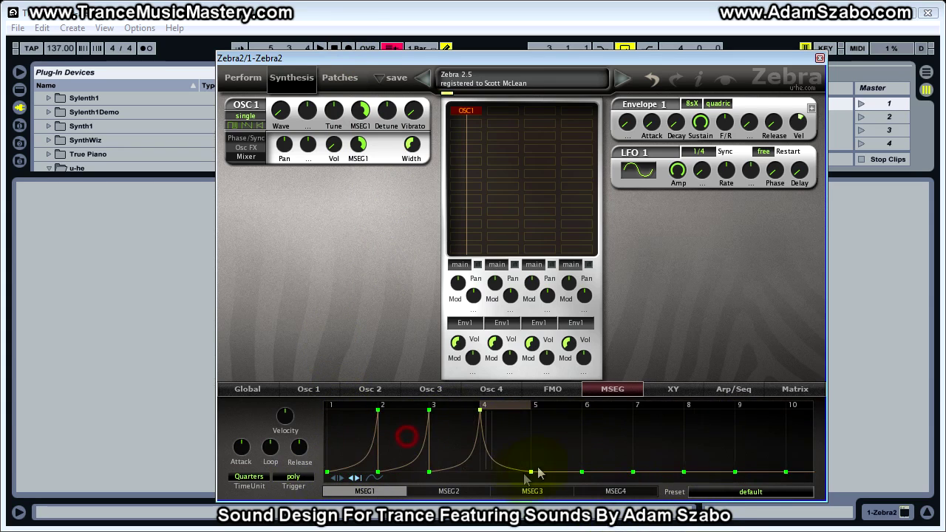
left_click_drag(437, 434, 507, 437)
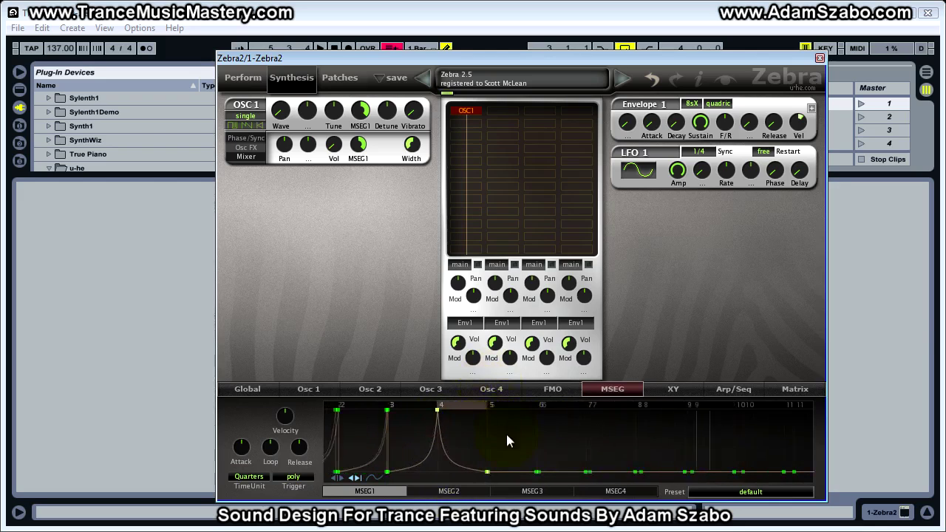
mouse_move(562, 446)
left_mouse_down()
mouse_move(570, 453)
mouse_move(580, 434)
mouse_move(608, 326)
mouse_move(610, 346)
mouse_move(471, 440)
mouse_move(367, 423)
left_mouse_up()
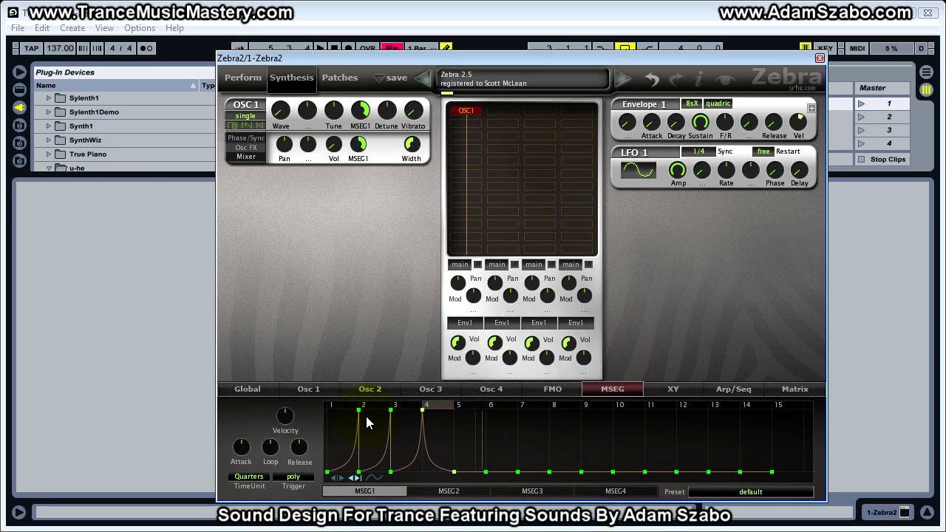
right_click(359, 411)
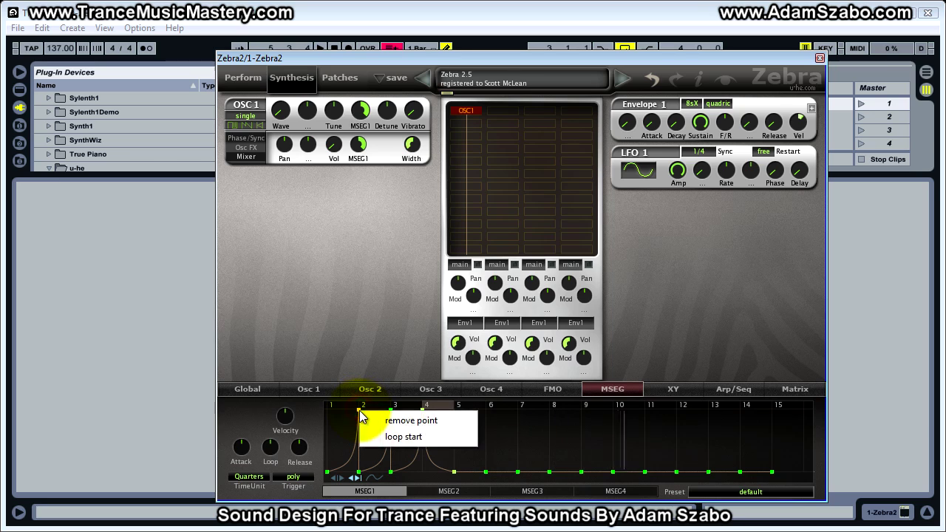
left_click(404, 436)
right_click(391, 411)
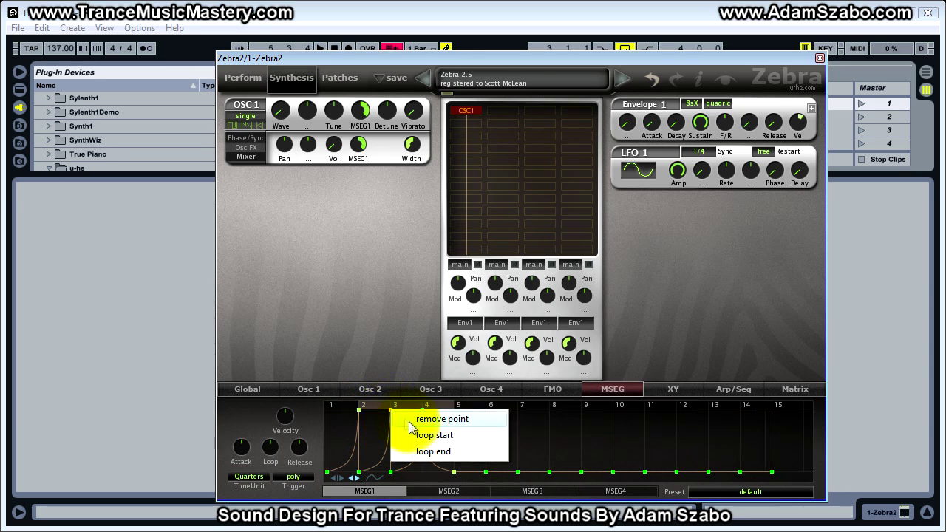
left_click(407, 451)
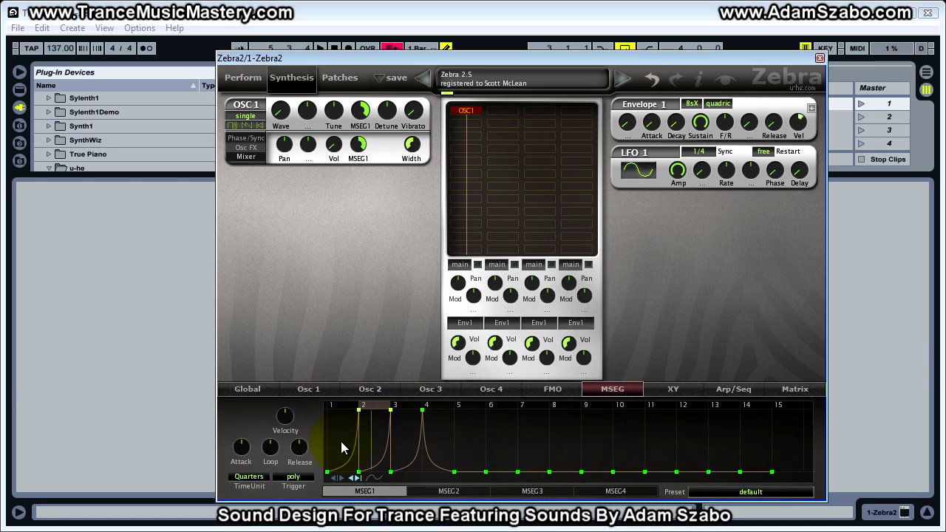
Bend MSEG1's first two rises into fast-starting curves and halve the loop's length, raising the low points at its start and end
left_click_drag(374, 442, 375, 515)
left_click_drag(352, 471, 339, 516)
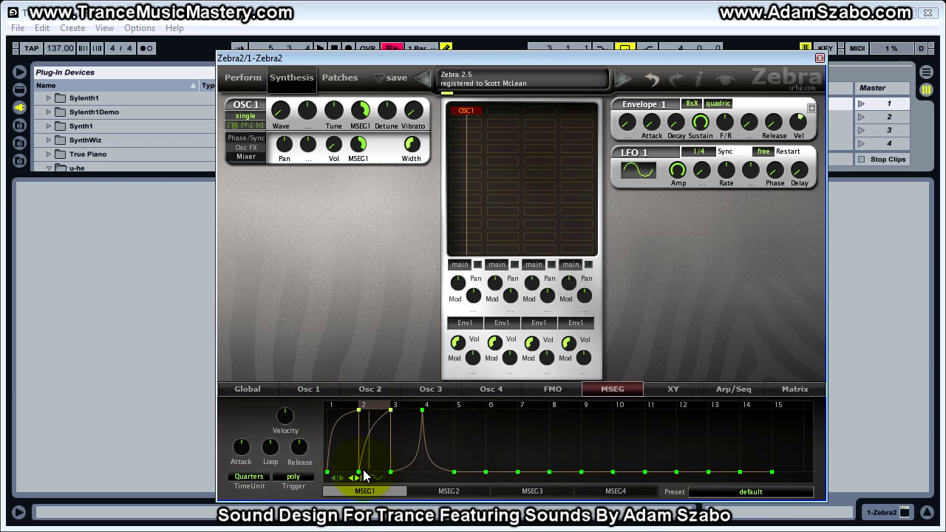
left_click_drag(360, 473, 359, 433)
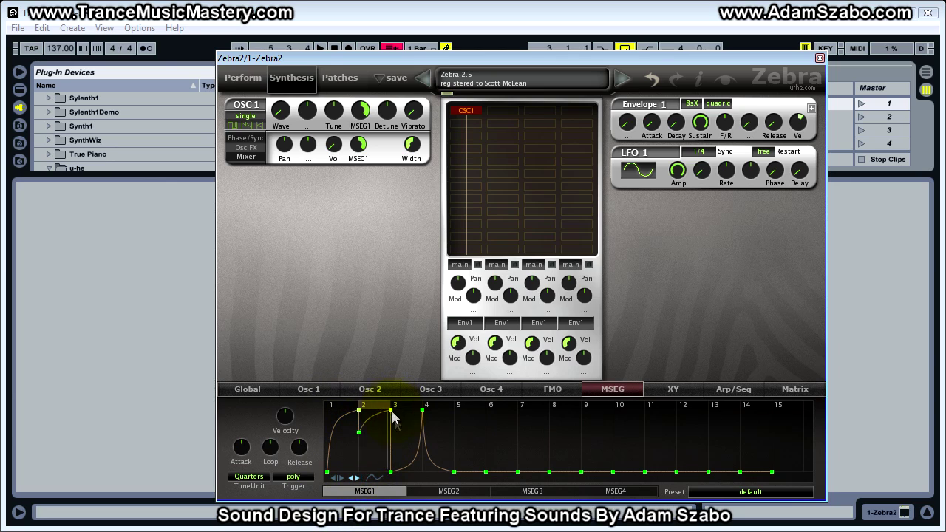
left_click_drag(391, 471, 375, 411)
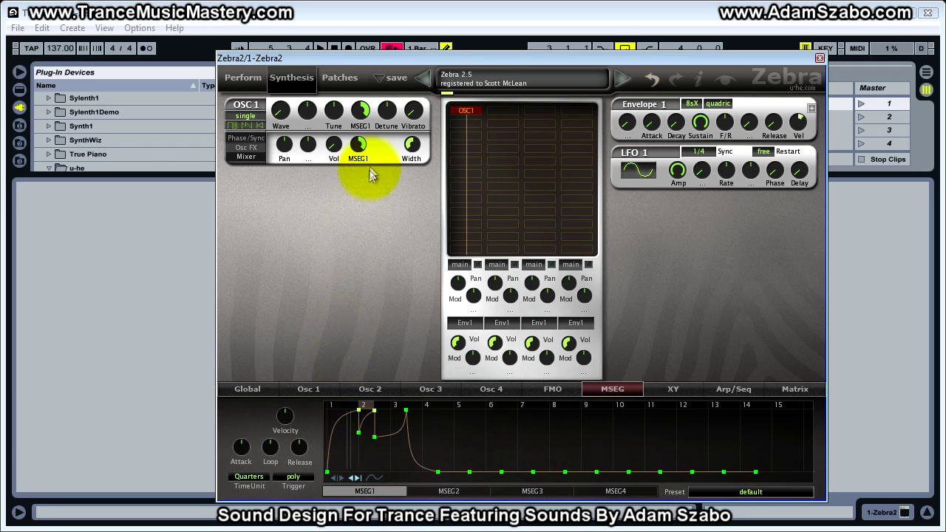
Reduce Oscillator 1's MSEG1 tune modulation depth and reshape the loop into a peak falling to a dip, with loop end at the dip
left_click_drag(362, 122, 353, 221)
left_click_drag(374, 437, 361, 415)
left_click_drag(376, 451, 390, 452)
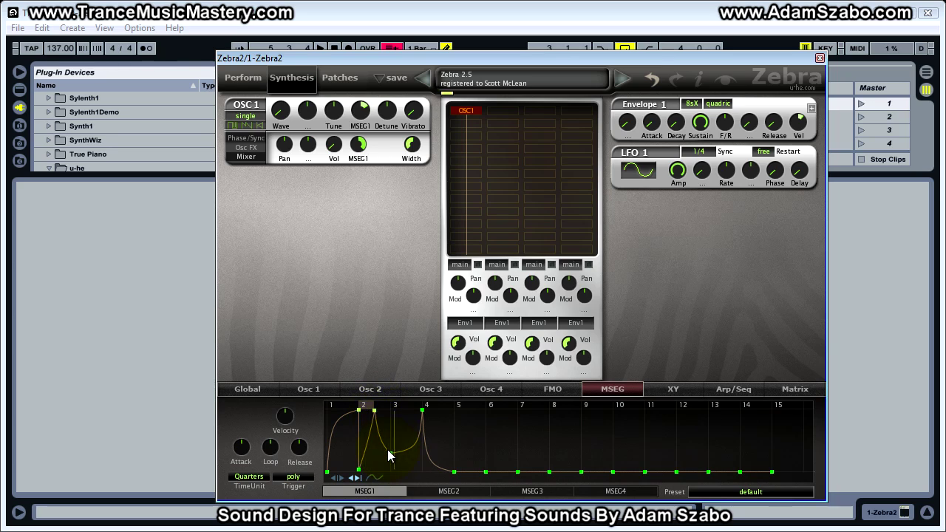
right_click(389, 454)
left_click(419, 480)
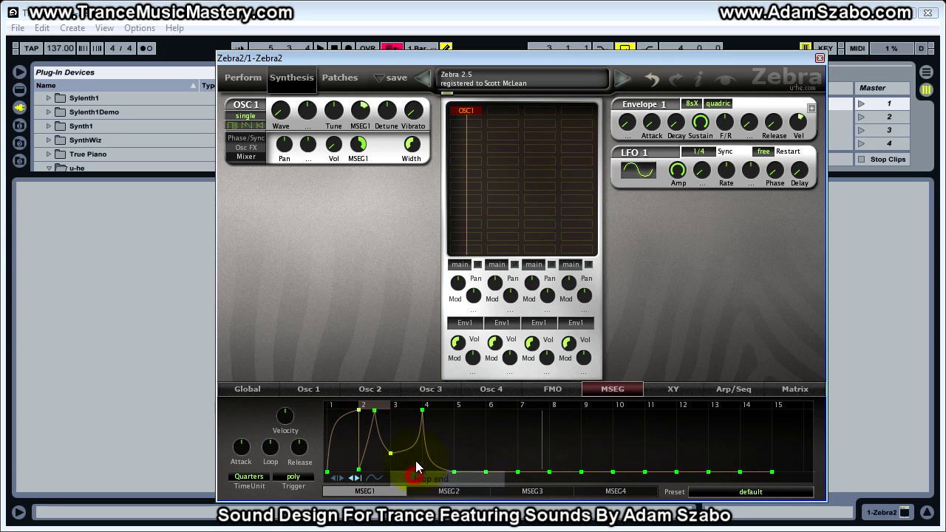
Try MSEG1's trigger mode as single and set it to mono
left_click(300, 482)
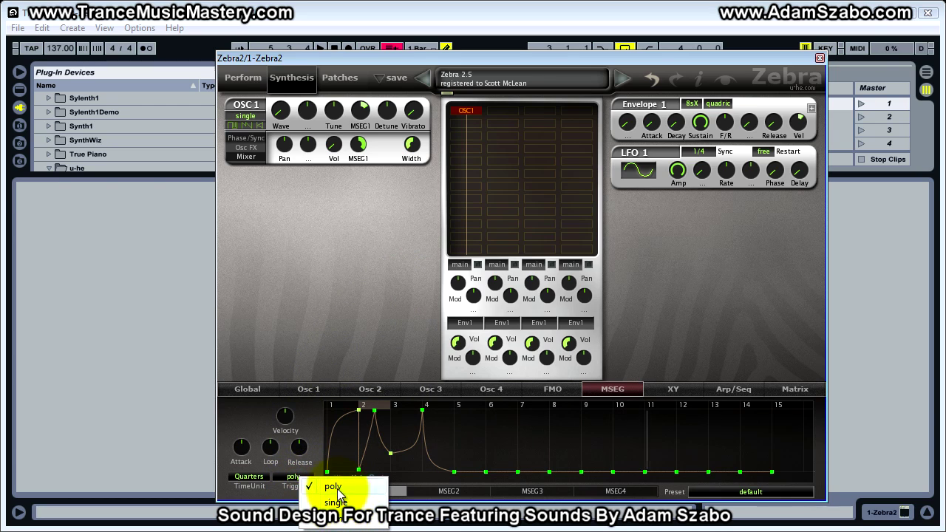
left_click(293, 484)
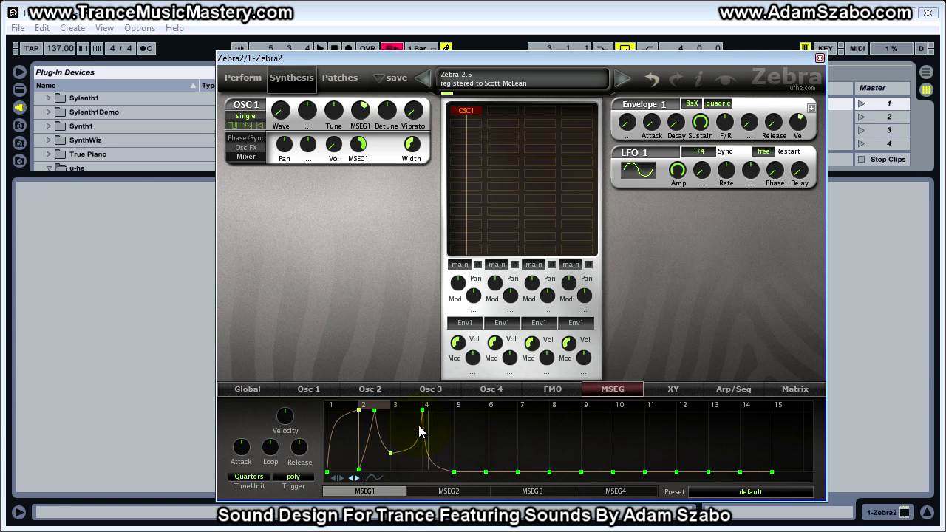
left_click(310, 478)
left_click(352, 504)
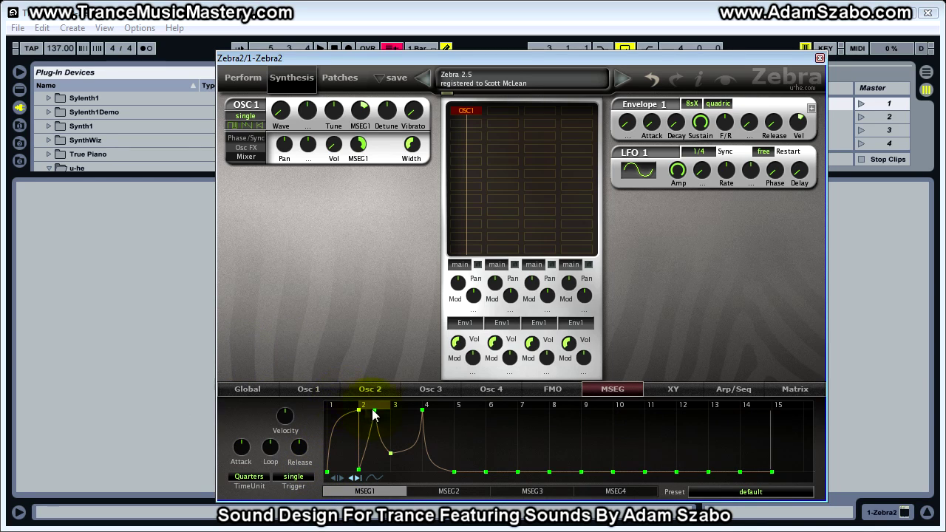
left_click_drag(376, 416, 373, 439)
left_click(293, 477)
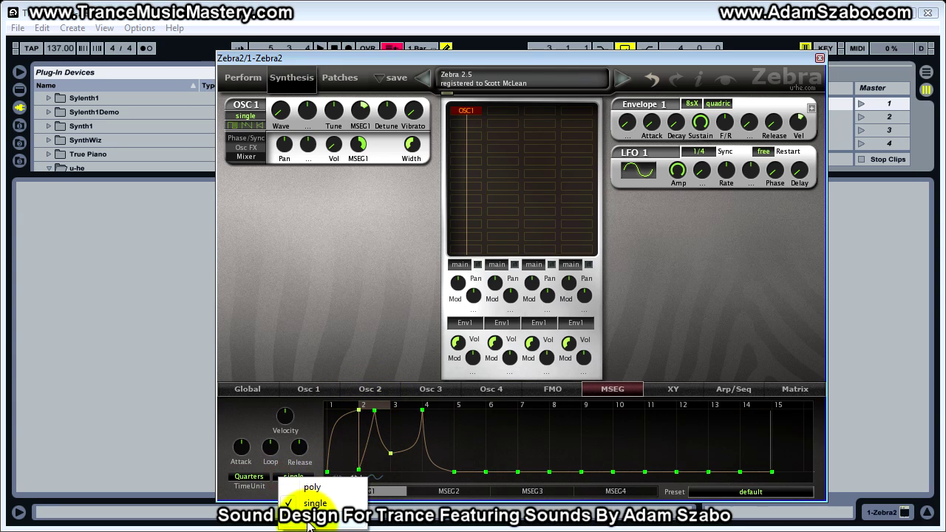
left_click(303, 502)
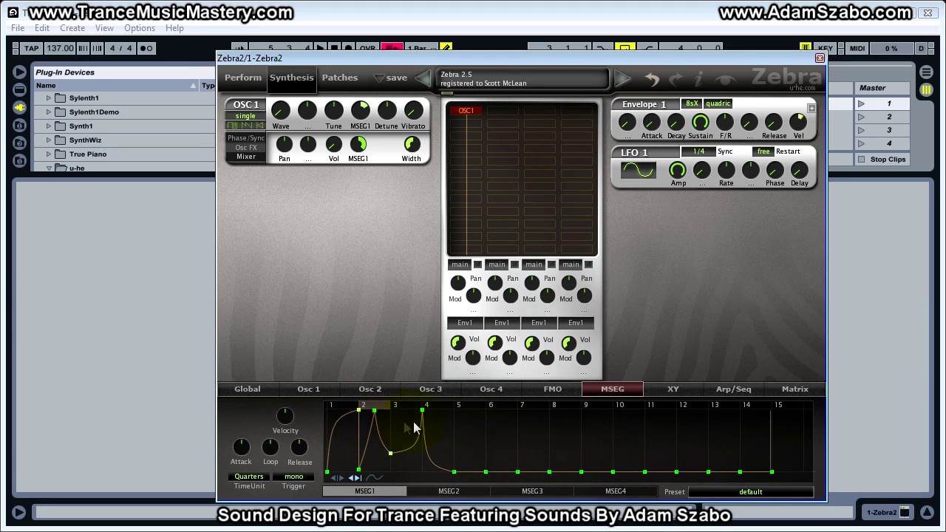
Flip the MSEG1 envelope upside down and double its size
right_click(463, 423)
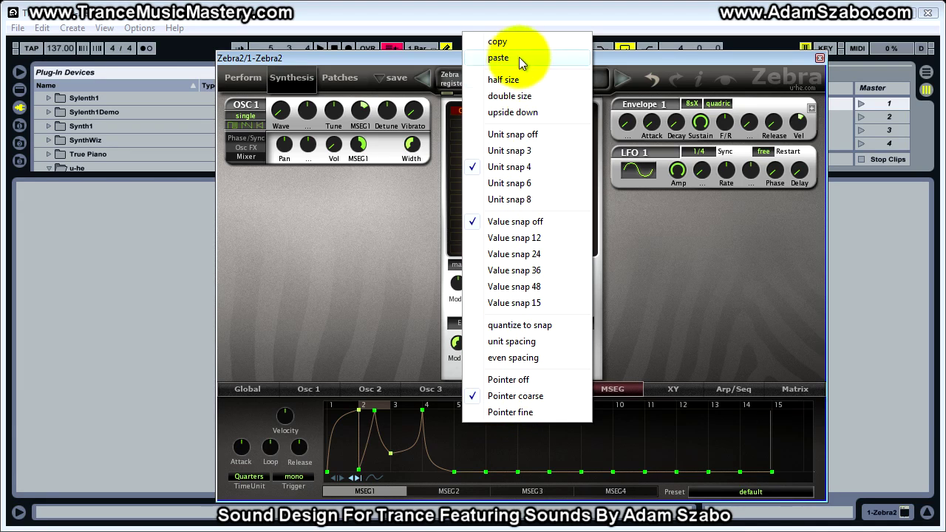
left_click(526, 116)
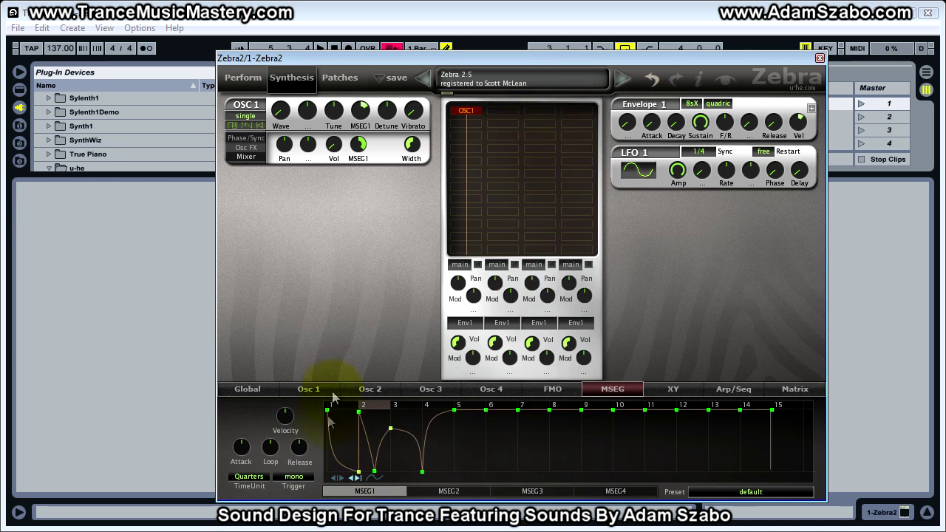
right_click(463, 422)
left_click(523, 96)
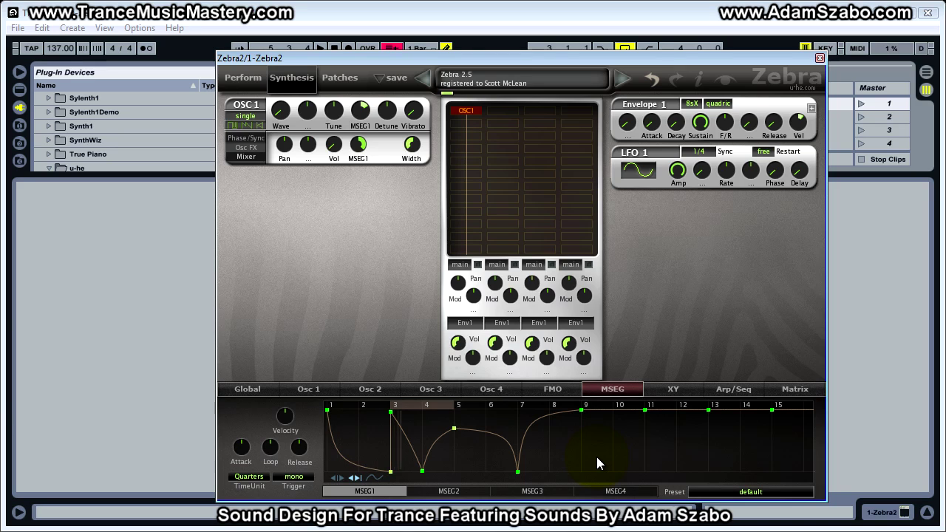
Halve the size of the MSEG1 envelope twice
right_click(569, 442)
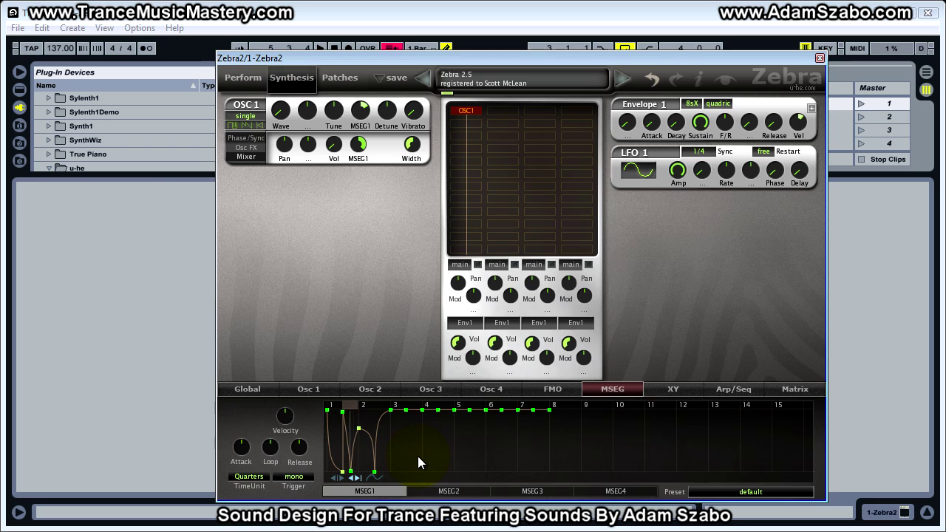
left_click(412, 434)
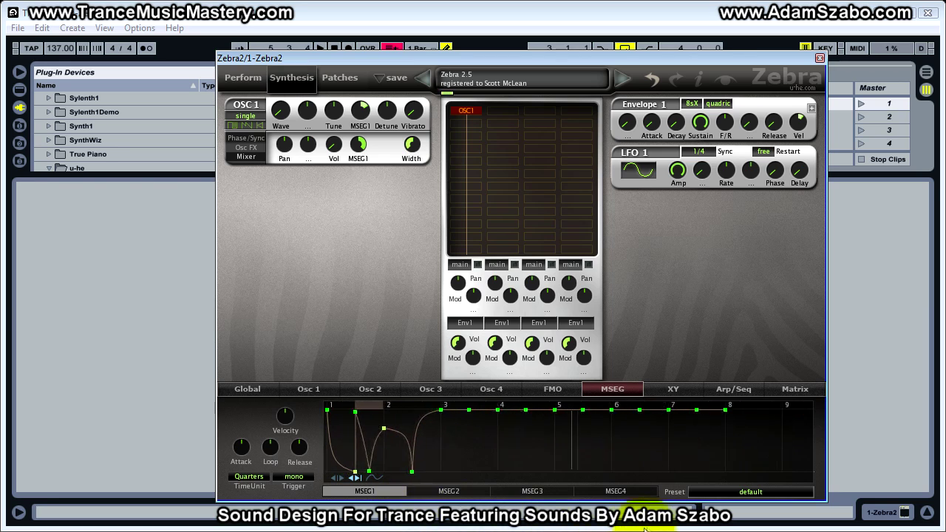
Insert an extra point into MSEG1 after time unit 3 and place it as a shallow dip at time unit 4
double_click(466, 410)
double_click(451, 410)
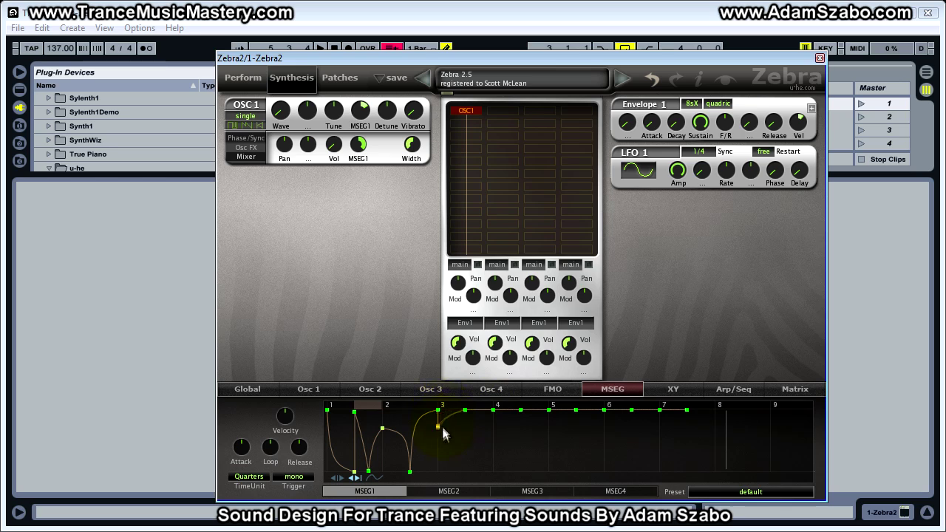
double_click(450, 445)
double_click(439, 447)
double_click(440, 447)
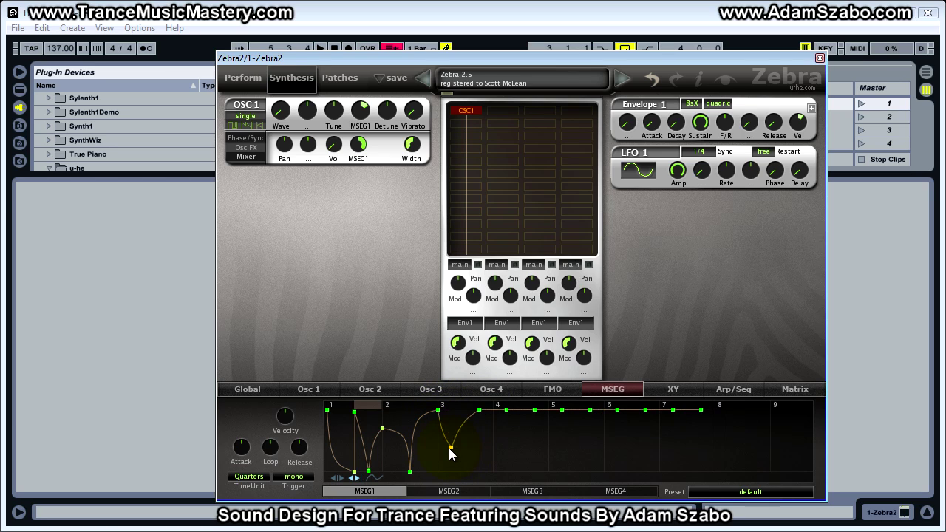
mouse_move(456, 450)
left_mouse_down()
mouse_move(494, 453)
mouse_move(492, 412)
mouse_move(499, 469)
mouse_move(493, 429)
left_mouse_up()
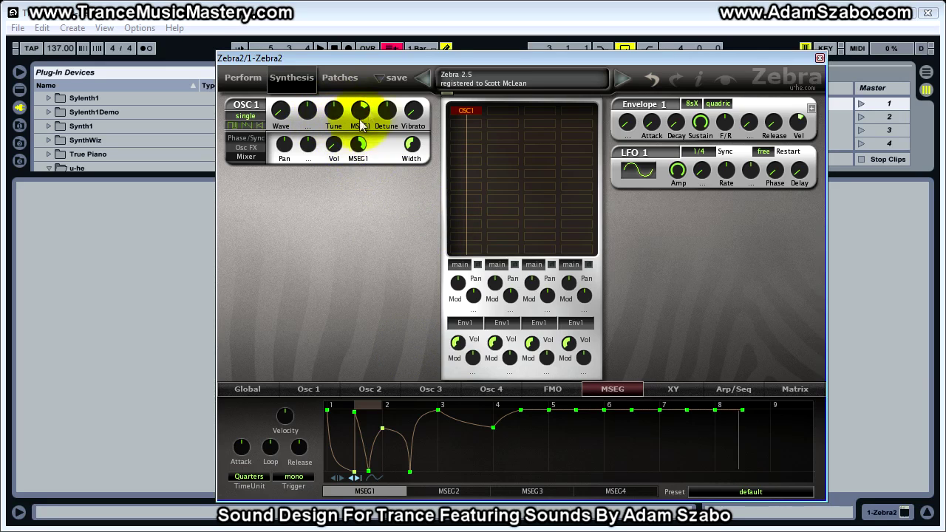
Check Oscillator 1's volume modulation depth from MSEG1
mouse_move(359, 148)
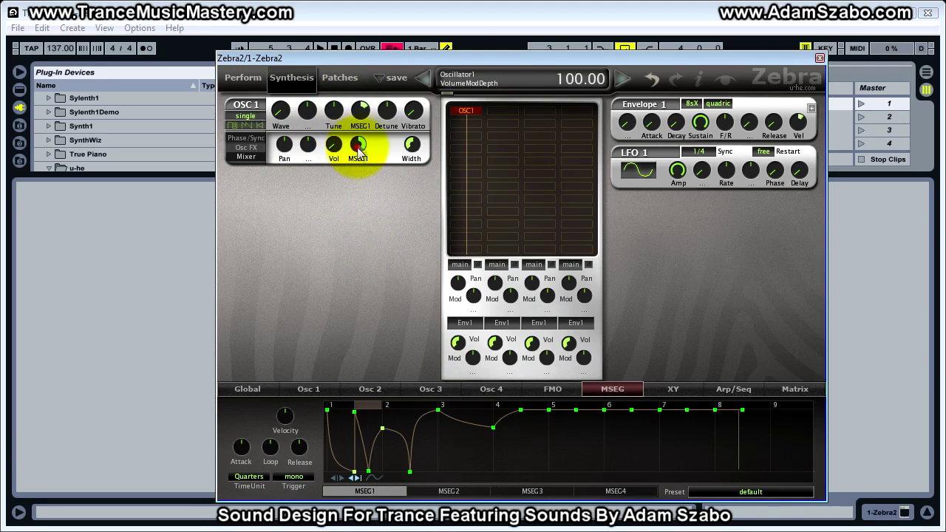